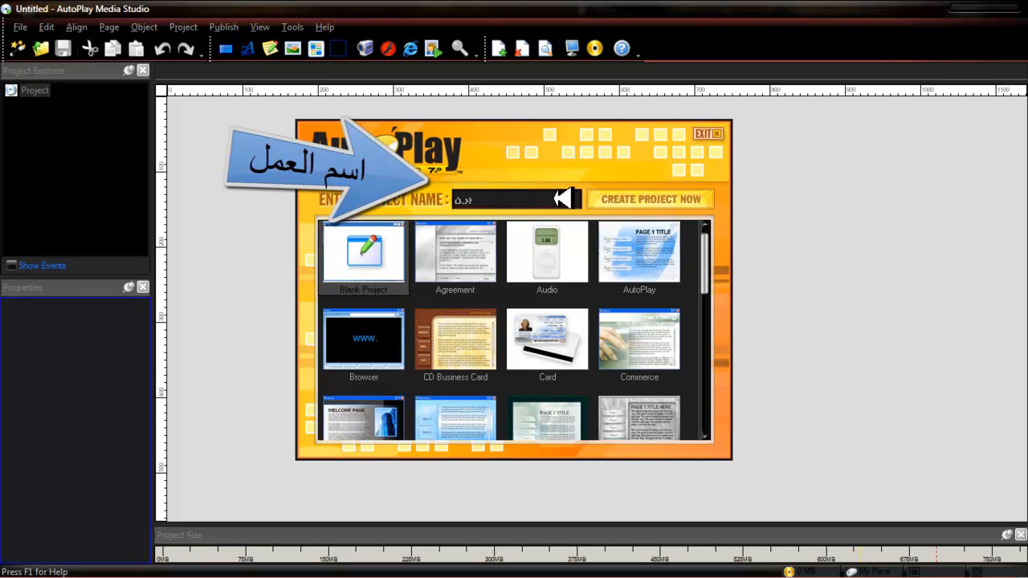
Step: Create a blank project named برامج, overwriting the existing project with the same name
key(BackSpace)
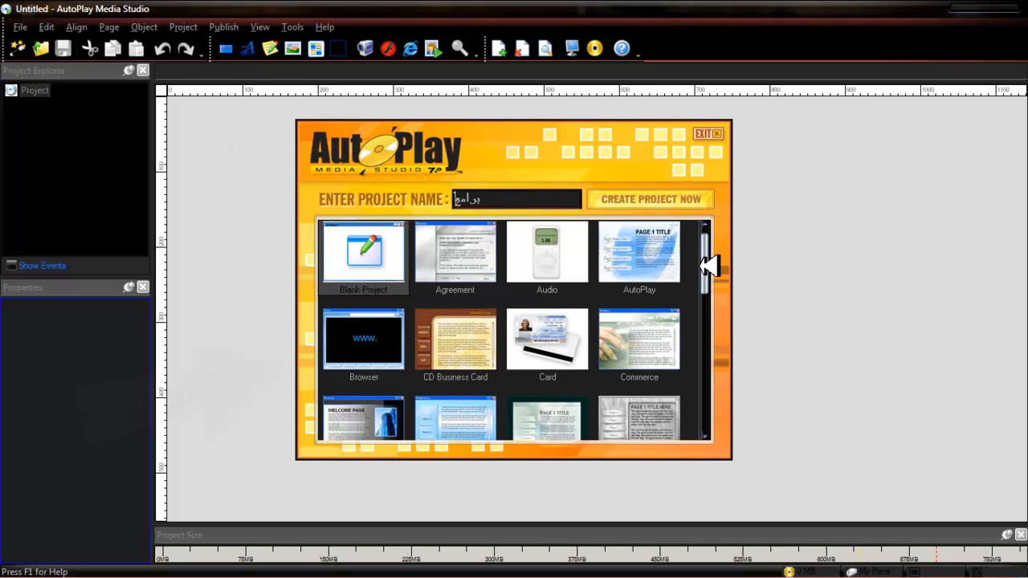
drag(708, 265, 712, 225)
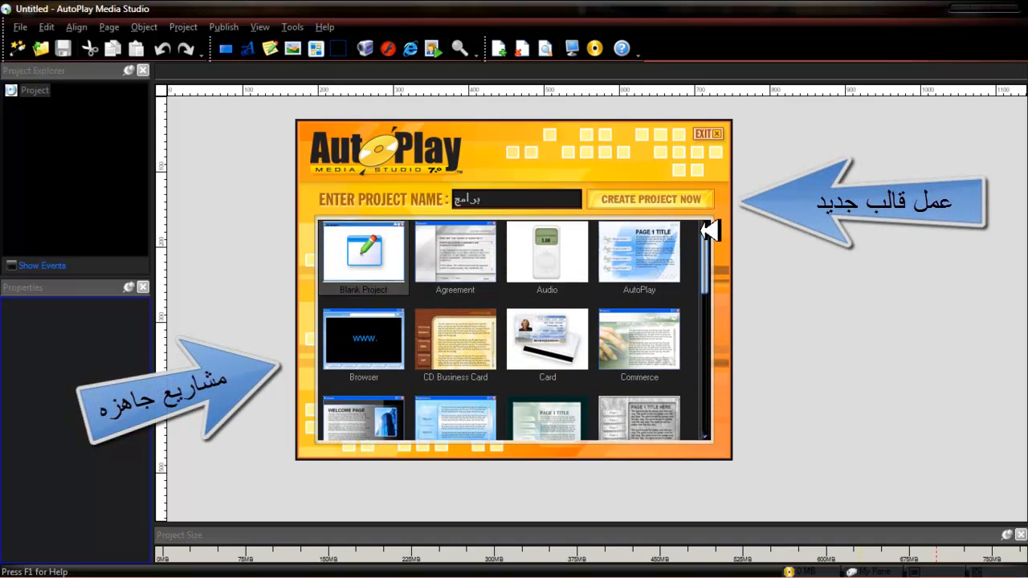
click(620, 200)
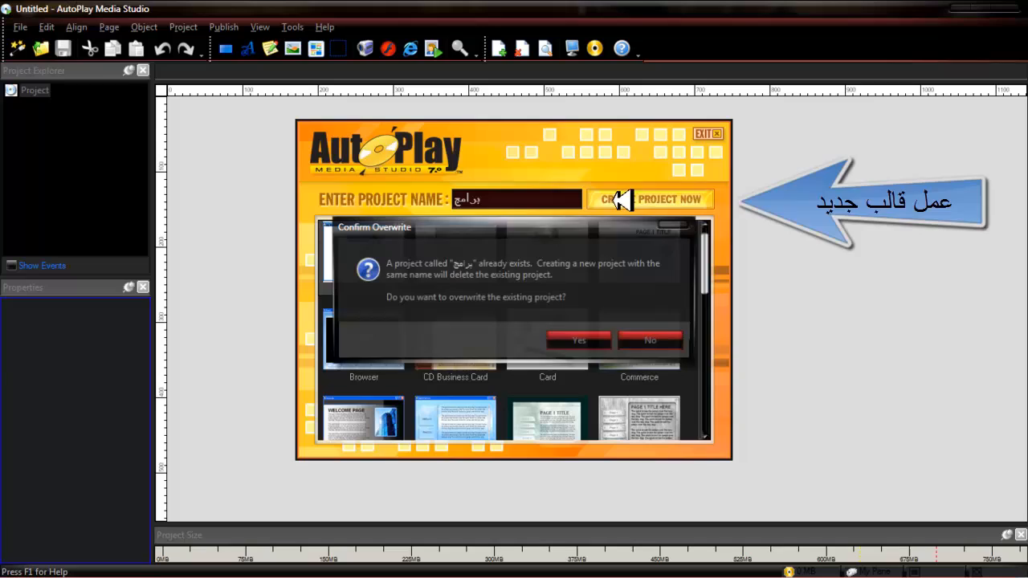
click(595, 342)
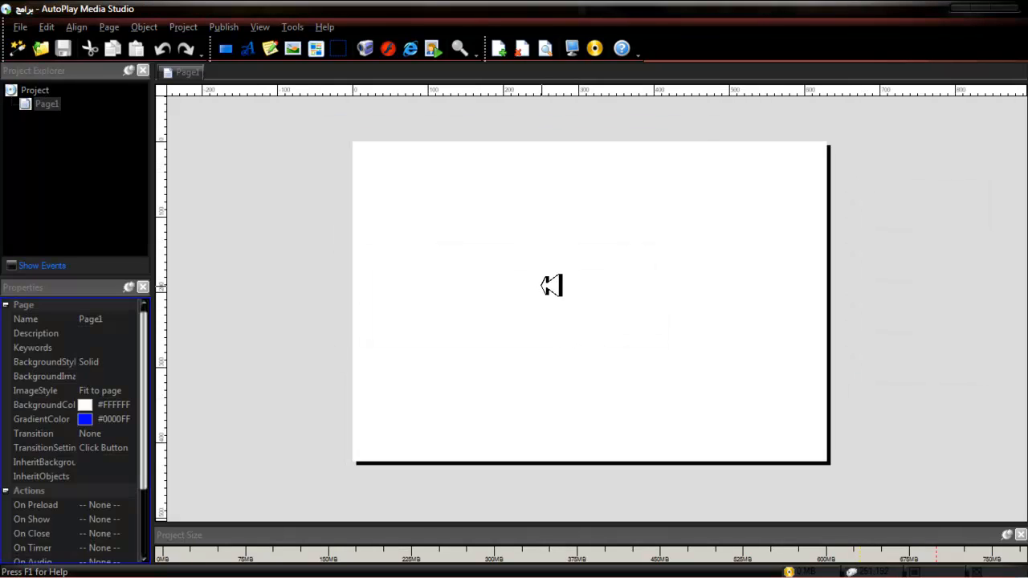
Step: Set Page1's background to the image شيلو.jpg from the صور folder, fitted to the page
right_click(416, 188)
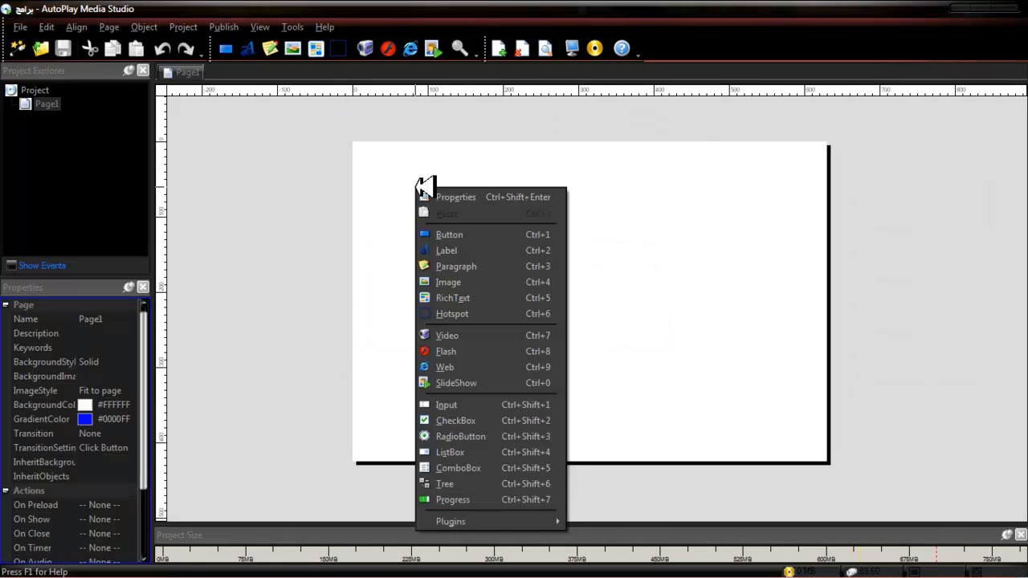
click(446, 197)
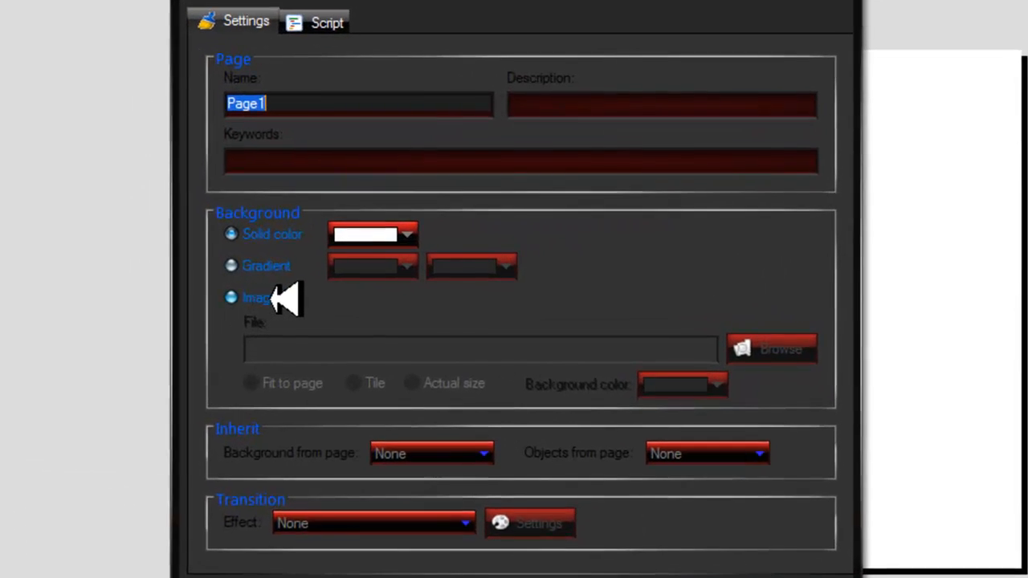
click(232, 297)
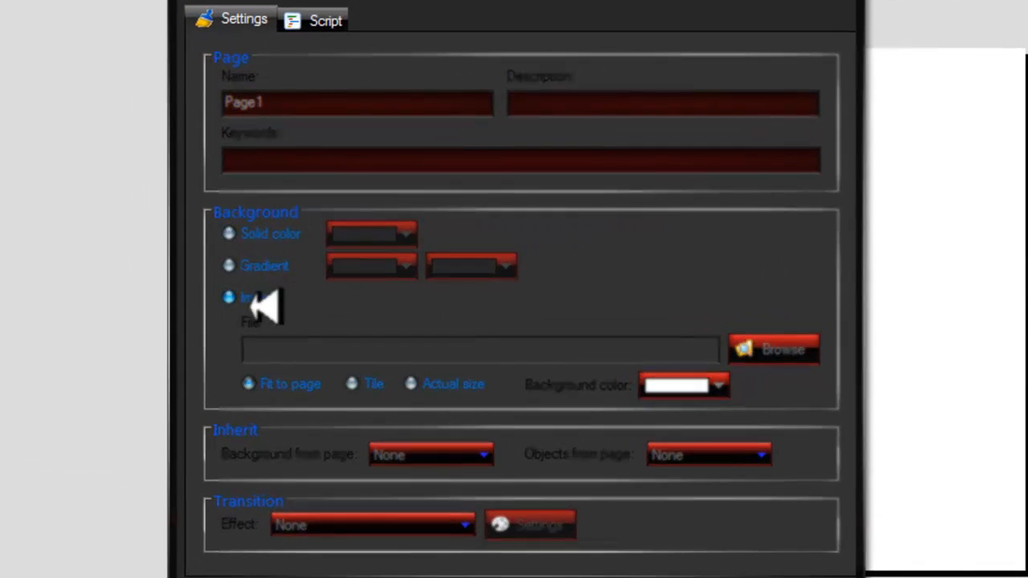
click(791, 341)
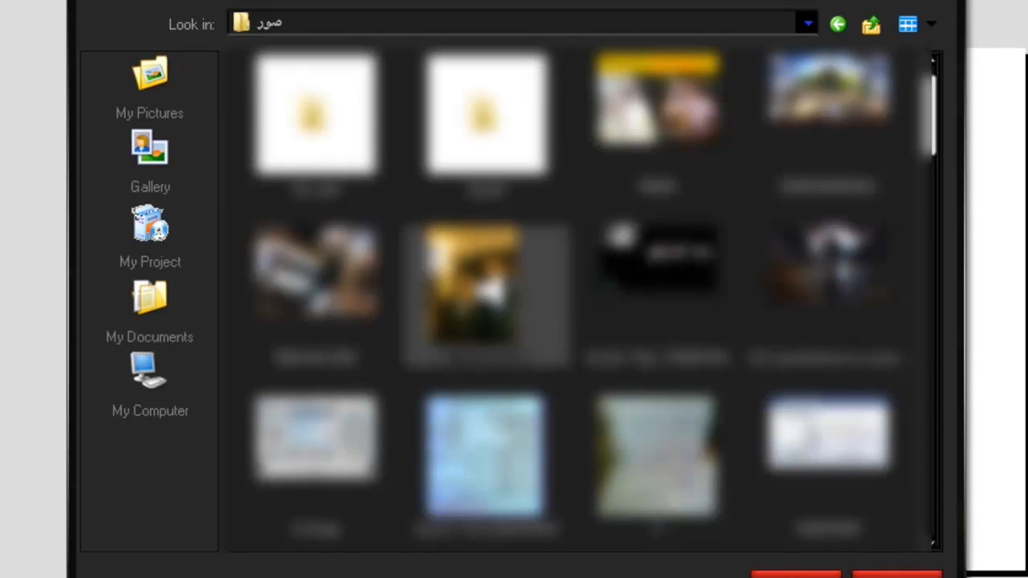
scroll(502, 287, down, 2)
scroll(509, 294, down, 10)
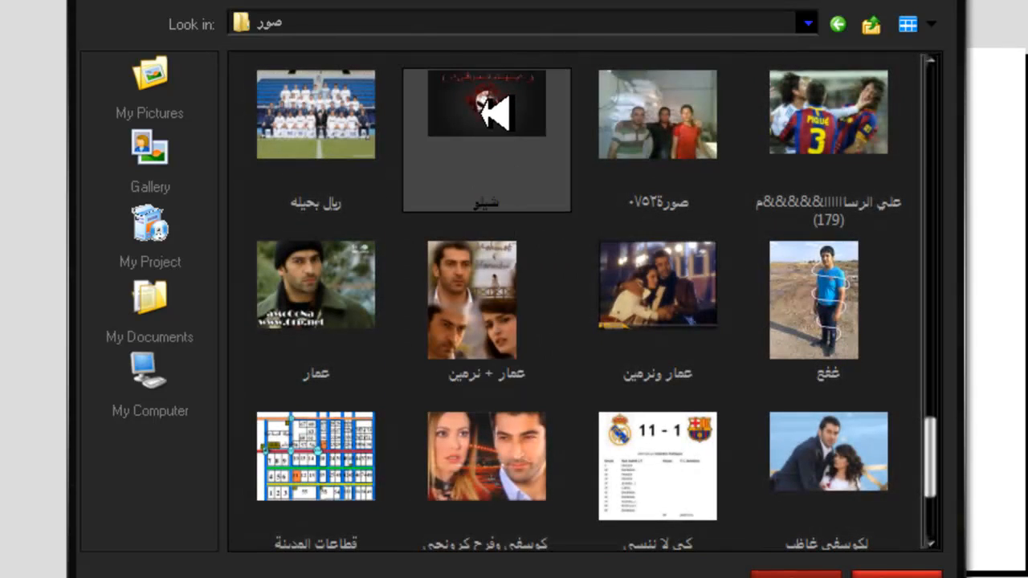
double_click(492, 112)
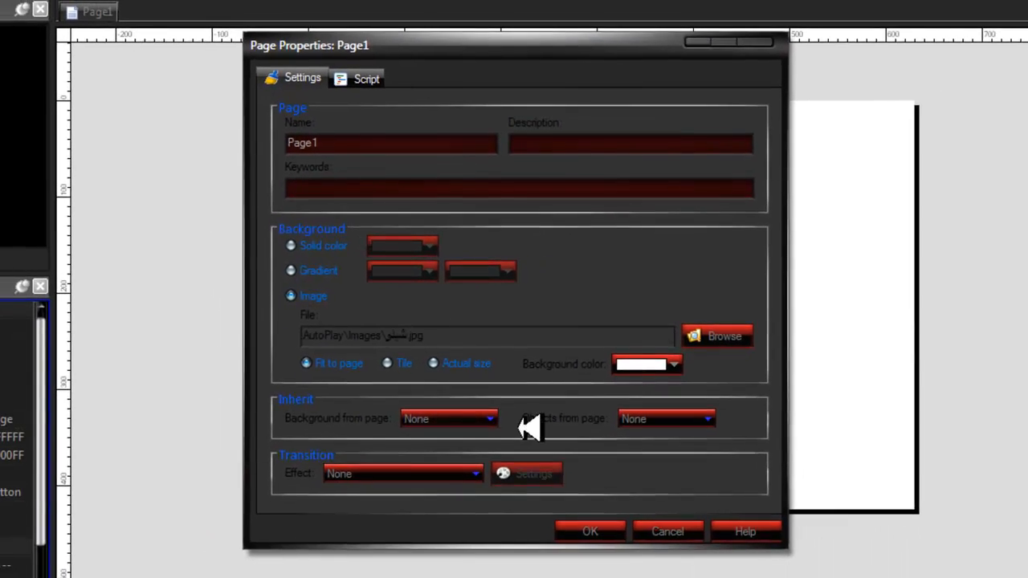
click(598, 530)
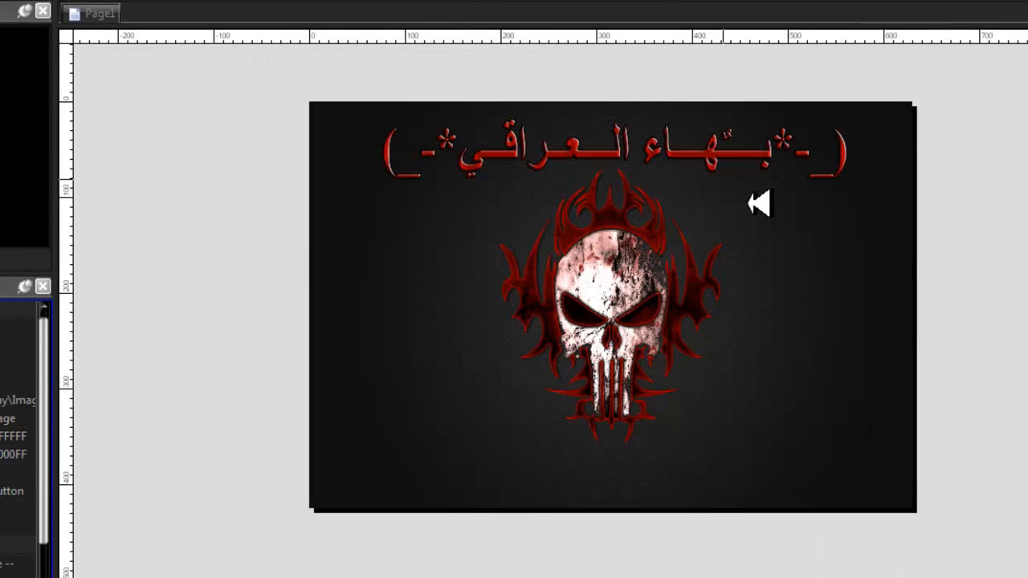
Step: Insert a button in the 3_1644 style and place it below the skull in the background image
right_click(458, 281)
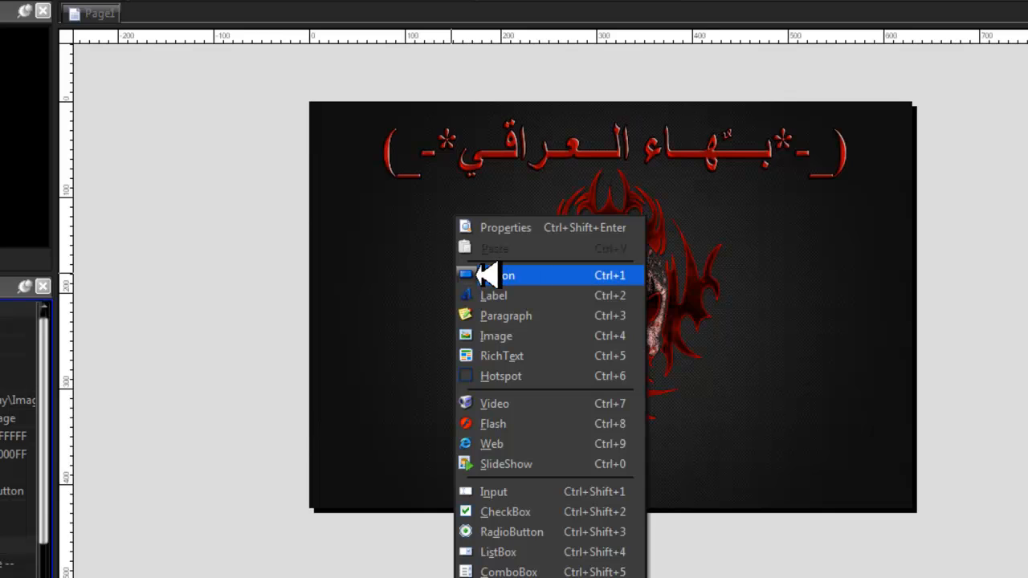
click(513, 275)
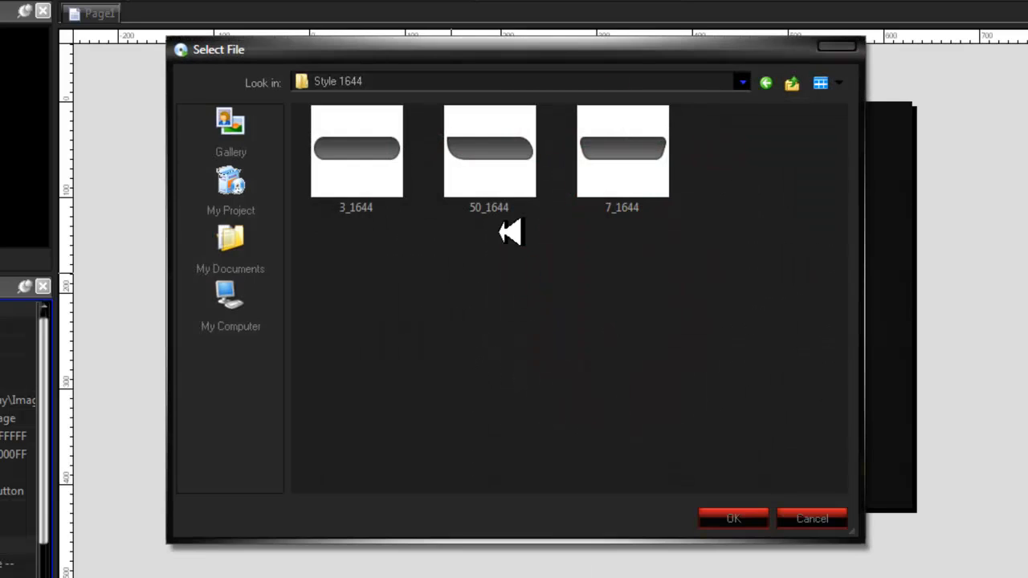
double_click(378, 166)
drag(539, 321, 601, 468)
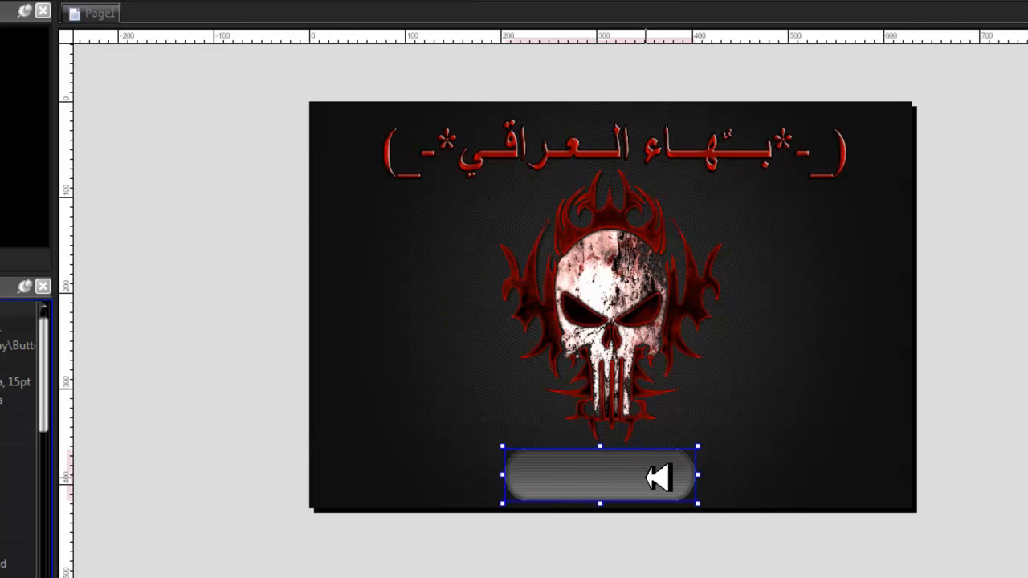
Step: Label the button دخول and set its font to Mudir MT Regular, size 20
double_click(649, 478)
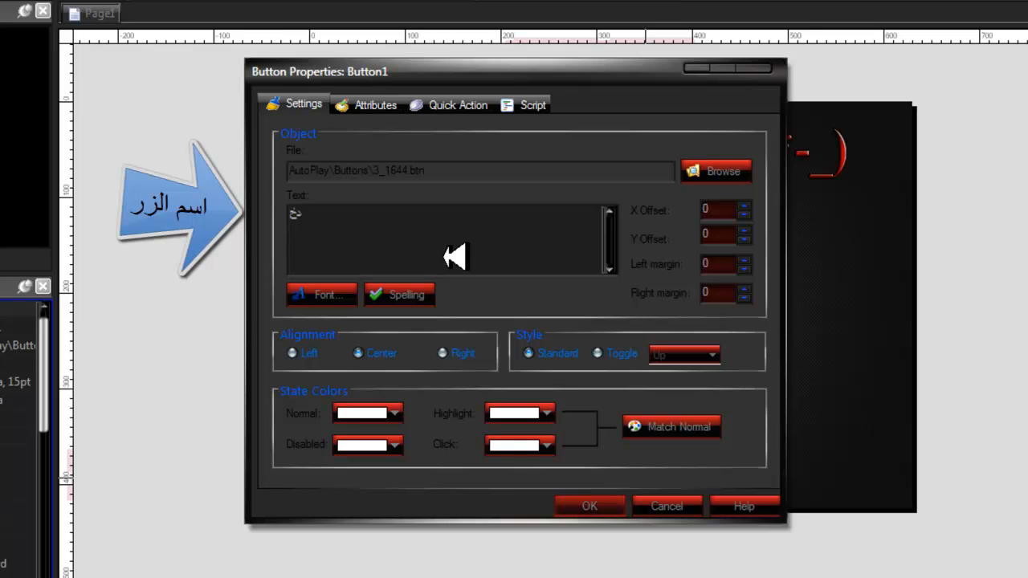
click(329, 291)
right_click(354, 213)
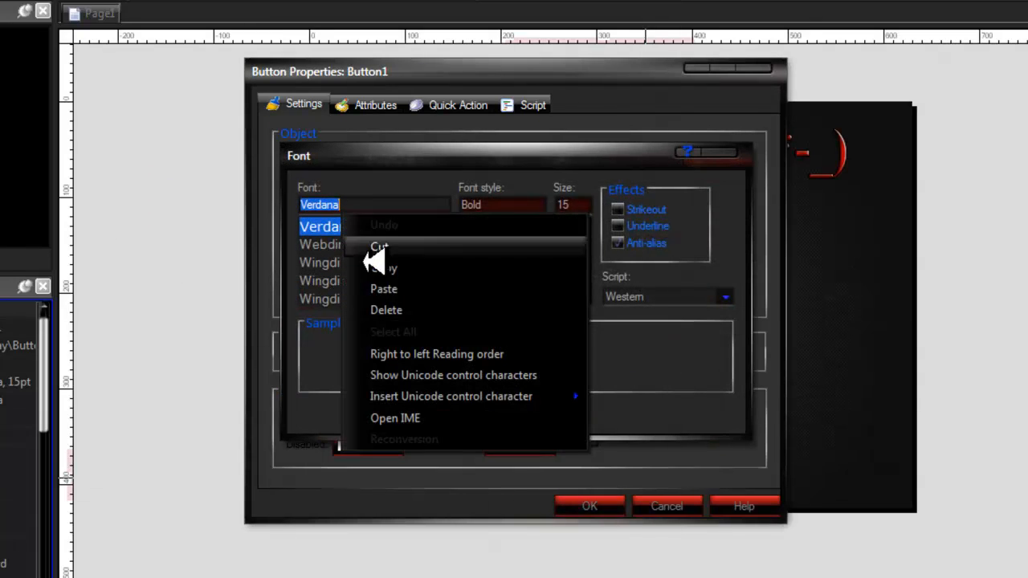
click(381, 285)
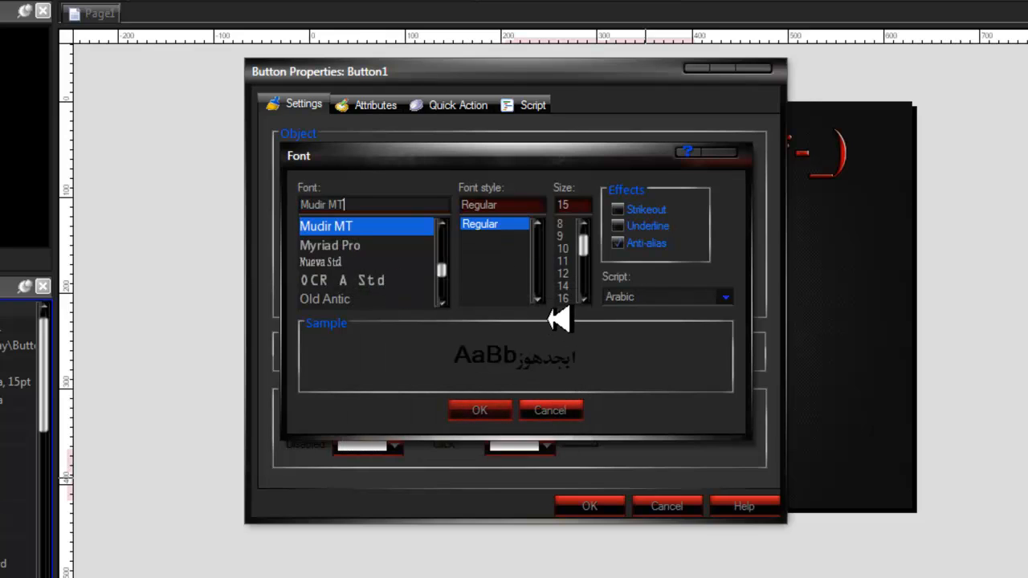
scroll(578, 249, down, 2)
click(566, 273)
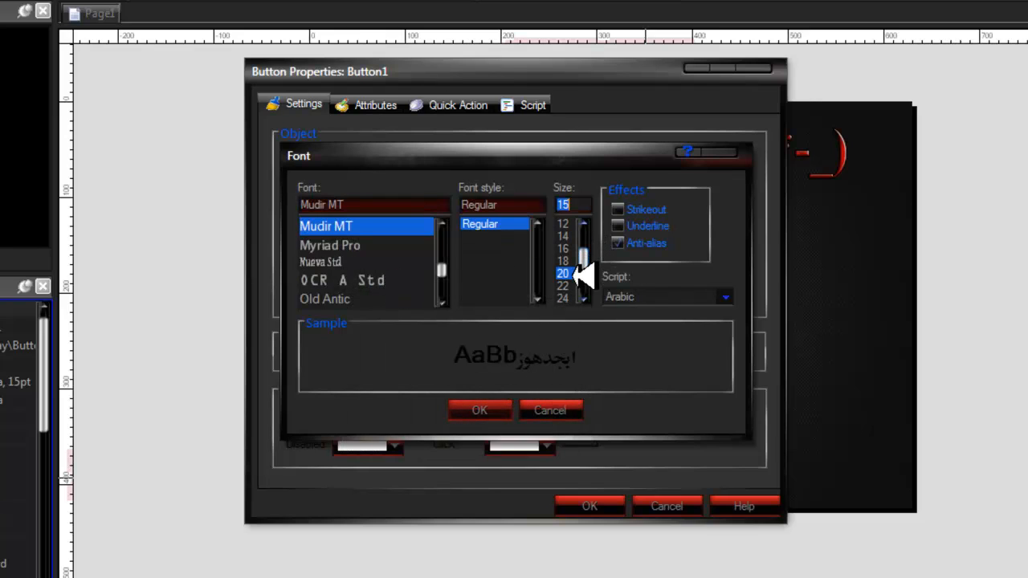
click(493, 410)
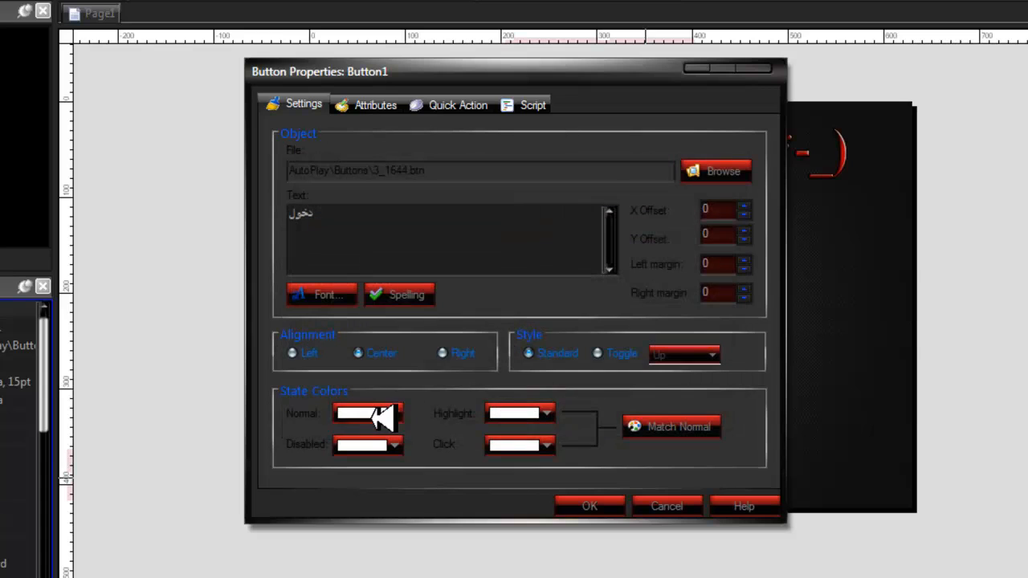
Step: Set the button text's normal state color to red and apply the button properties
click(395, 414)
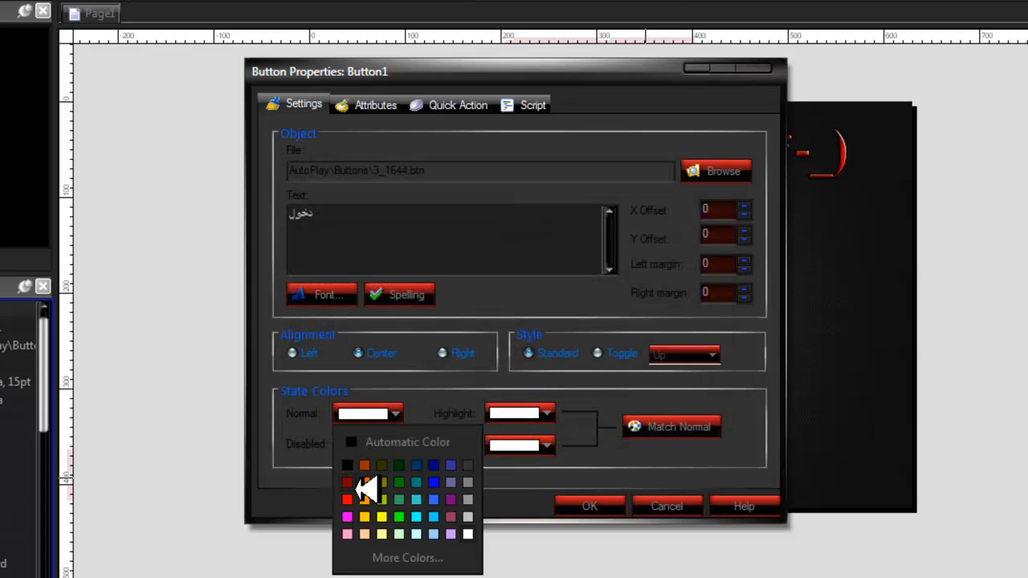
click(348, 499)
click(586, 504)
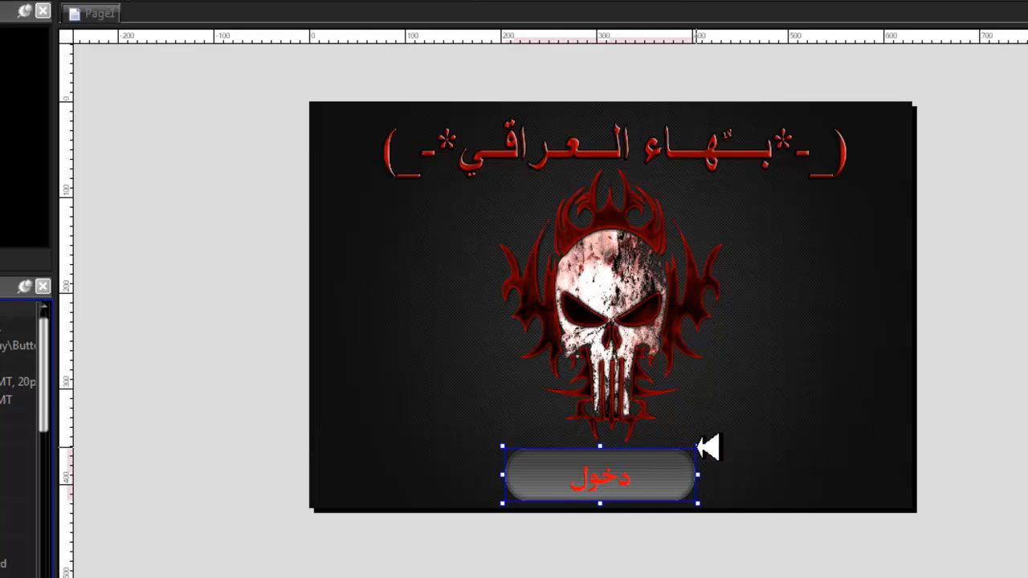
Step: Narrow the دخول button to about 190 px and center it beneath the skull
drag(708, 447, 684, 447)
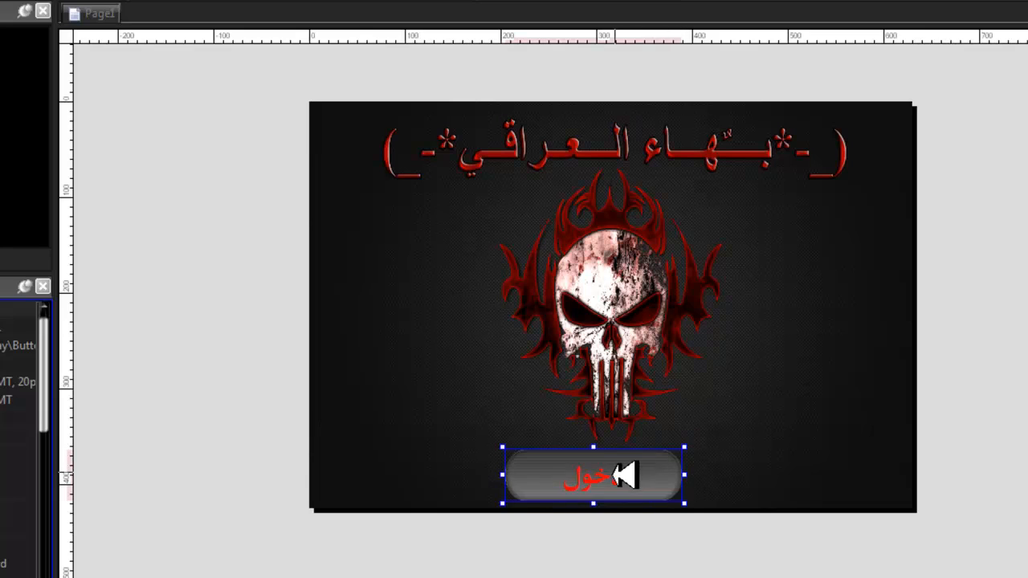
drag(613, 475, 627, 468)
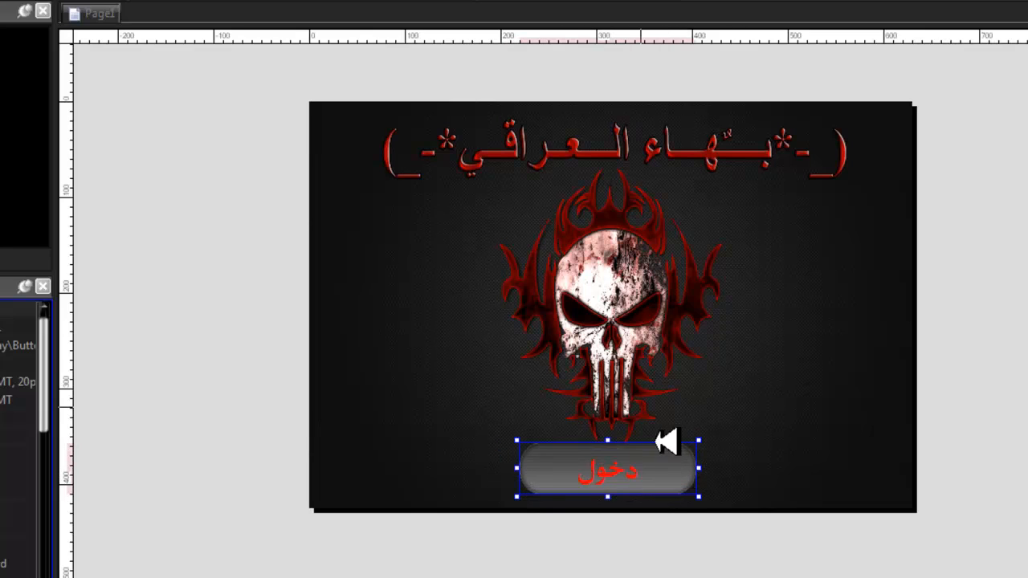
Step: Set the دخول button's quick action to Show Page with Next as the page to show
double_click(619, 474)
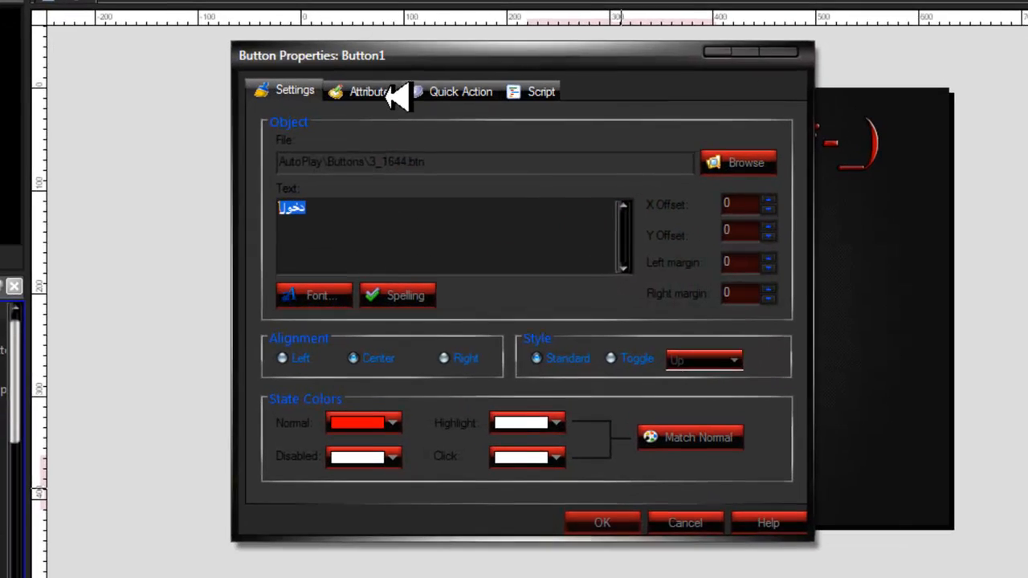
click(387, 105)
click(431, 106)
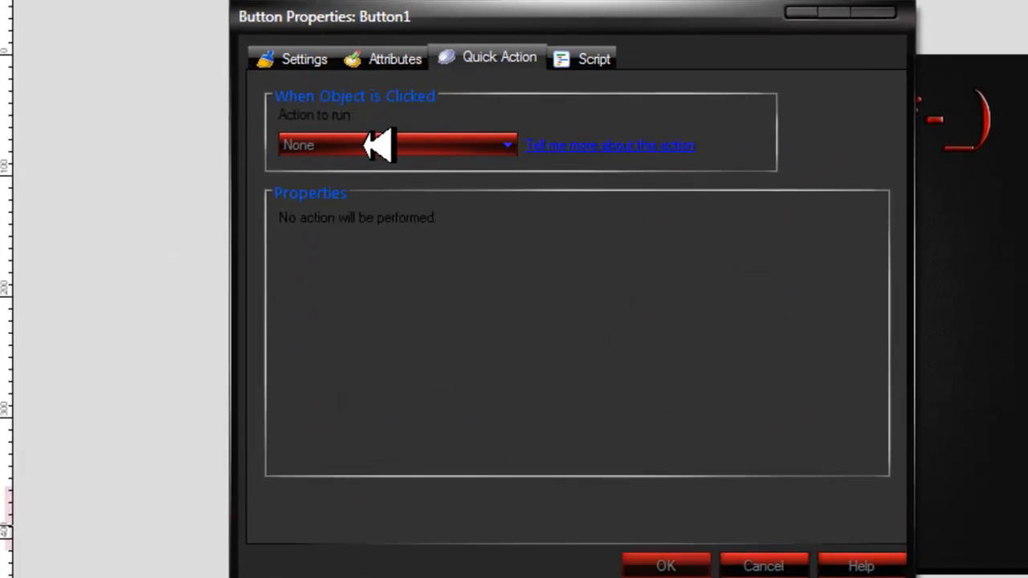
click(347, 155)
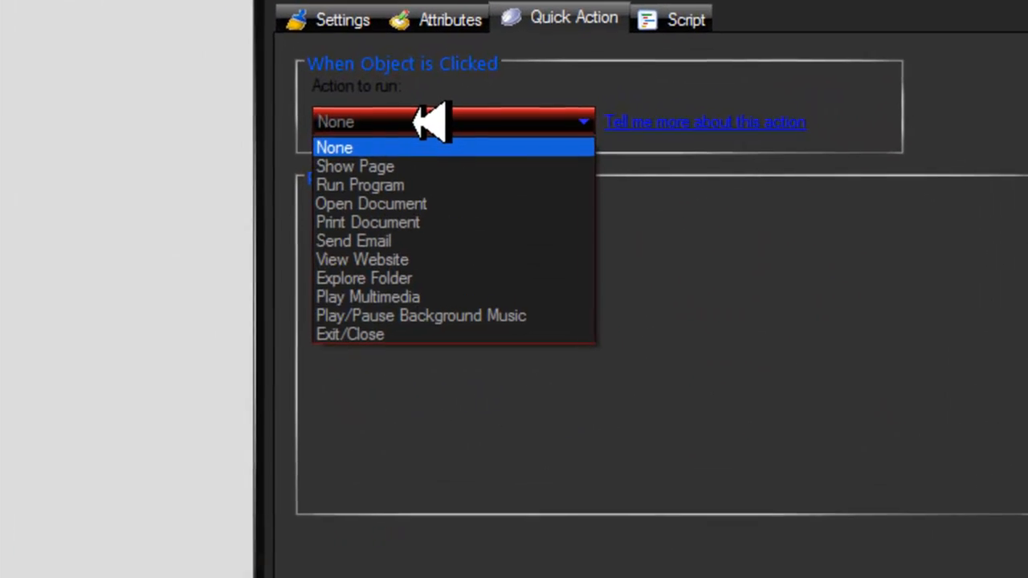
click(371, 167)
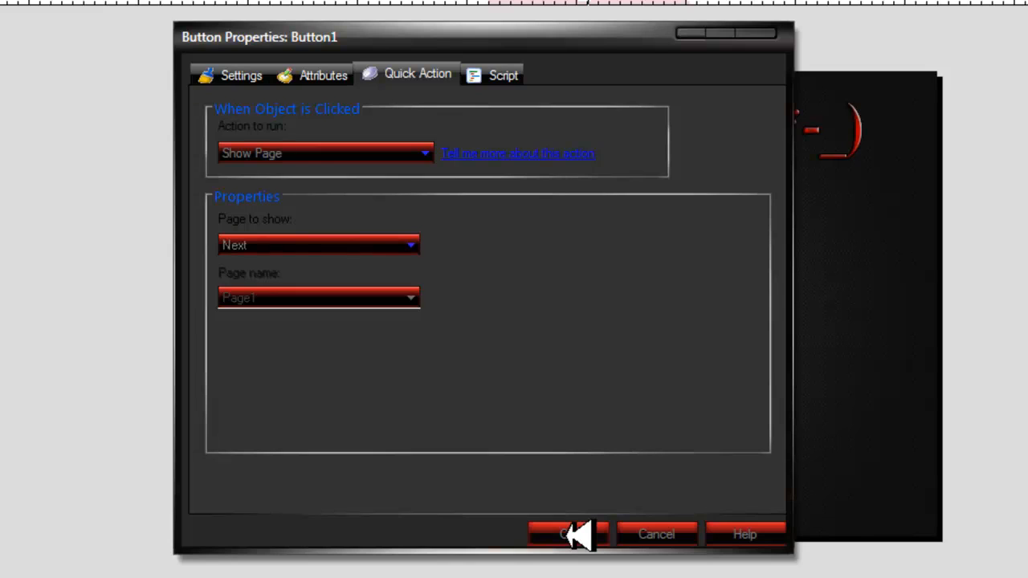
click(574, 535)
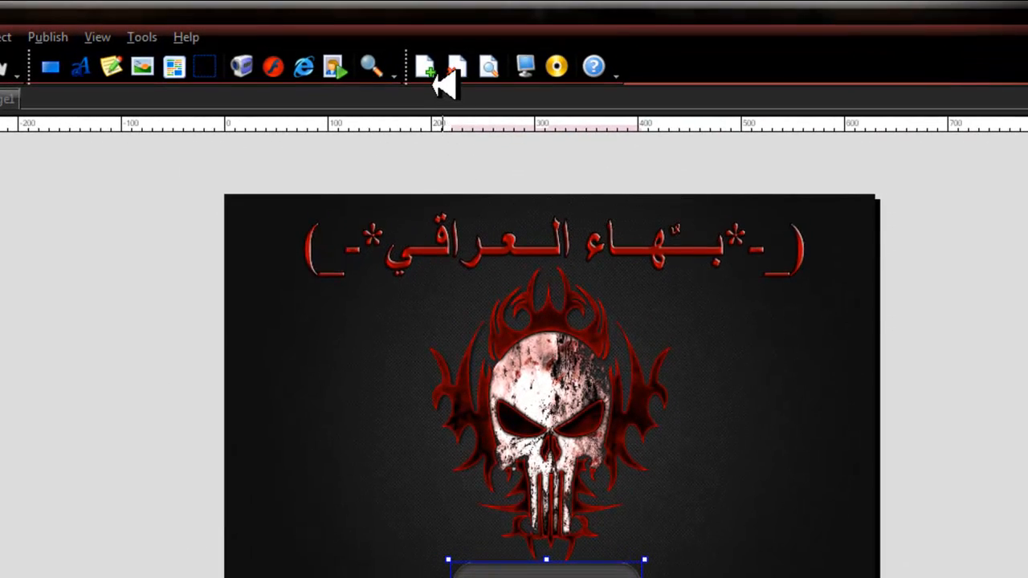
Step: Add a second page to the project and switch its background type to Image
click(430, 67)
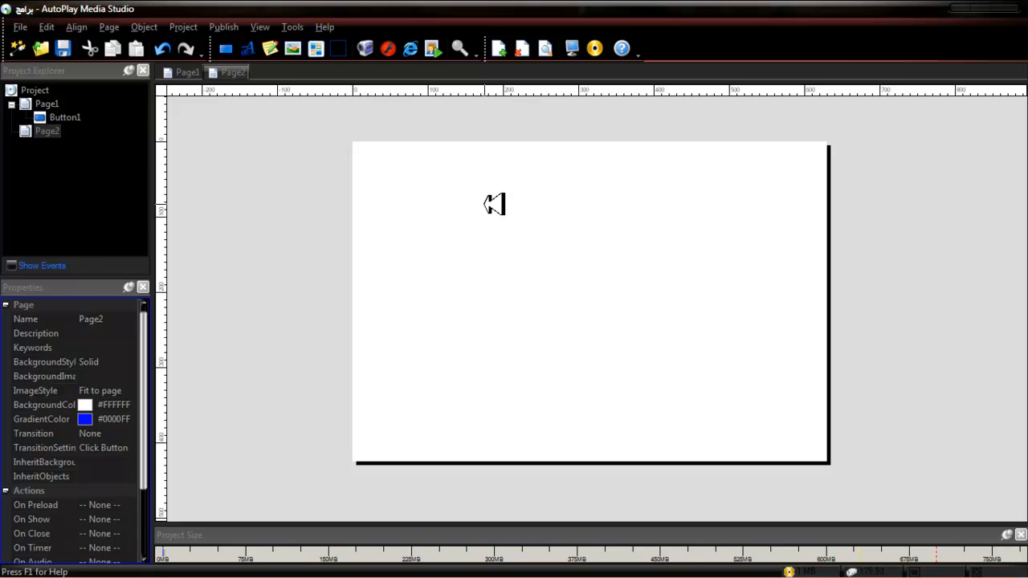
right_click(451, 206)
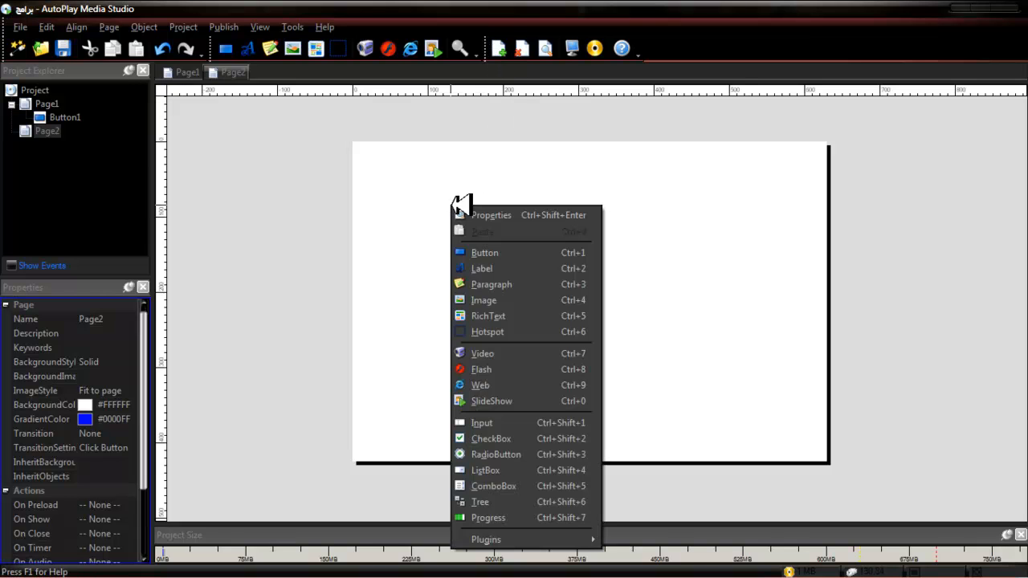
click(482, 215)
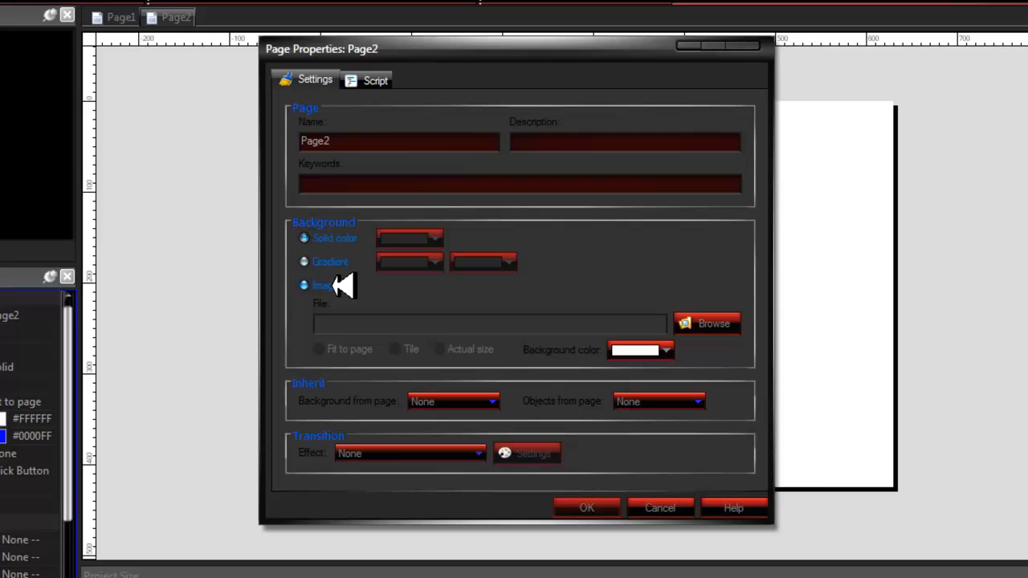
click(336, 285)
Step: Use 630B0021 from the gallery's Backgrounds folder as Page2's background image and apply the page properties
click(688, 322)
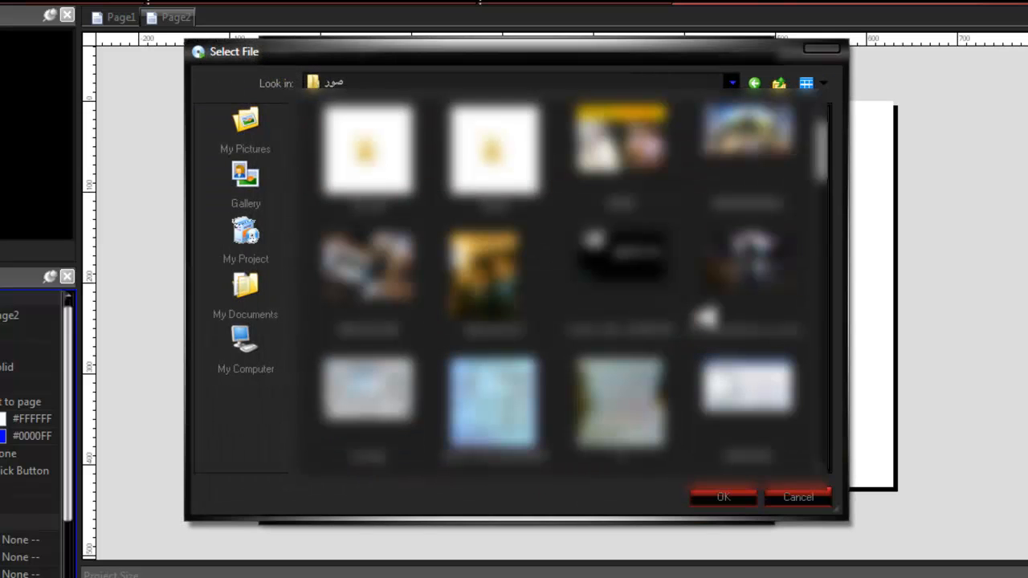
scroll(651, 299, down, 5)
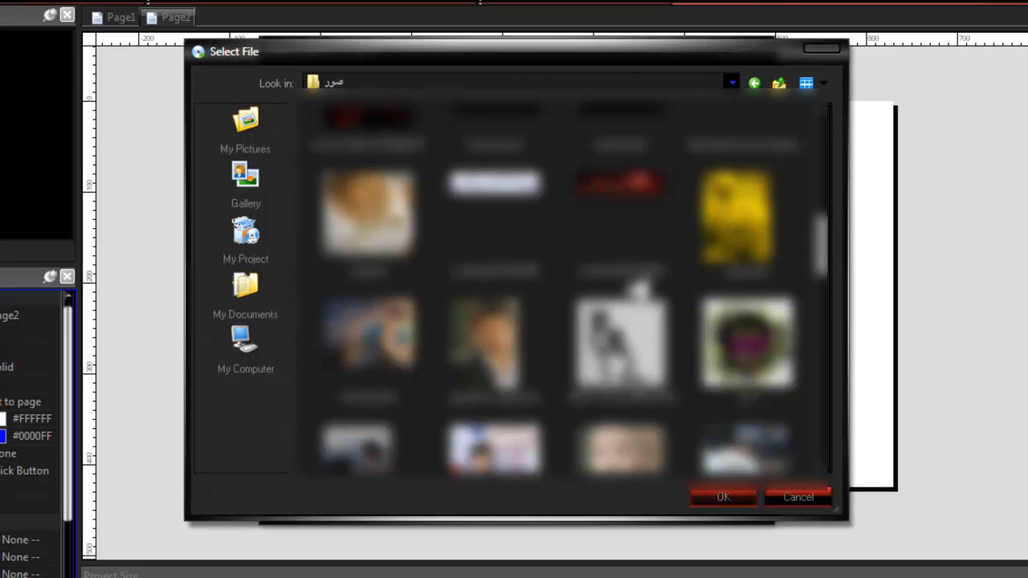
scroll(639, 289, down, 8)
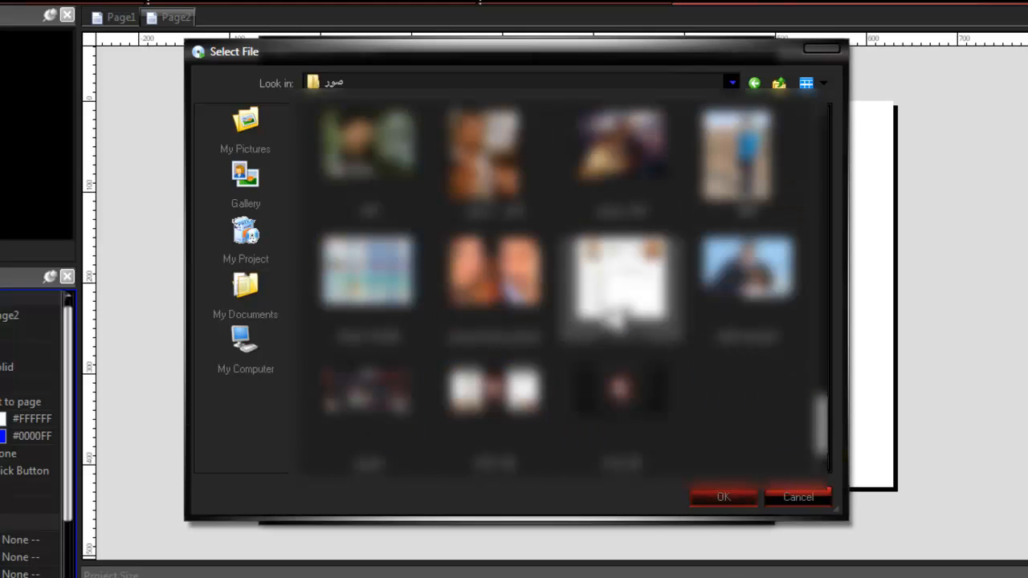
click(250, 285)
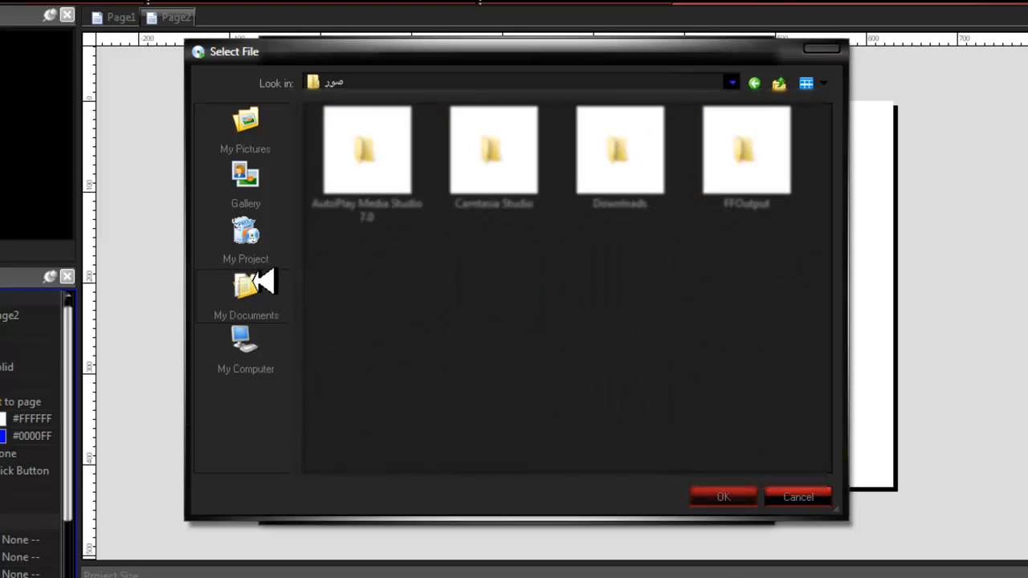
click(280, 197)
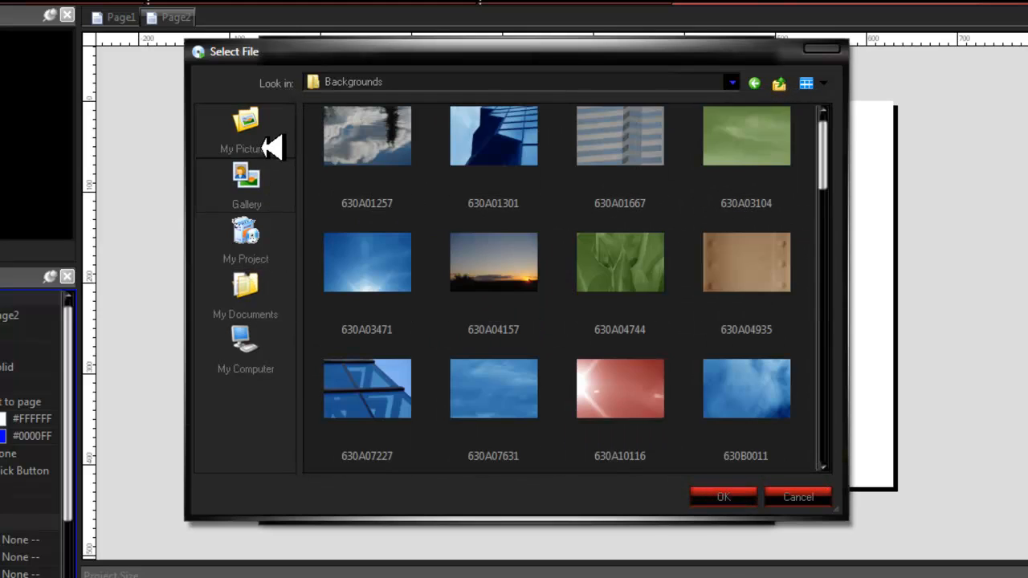
scroll(731, 329, down, 5)
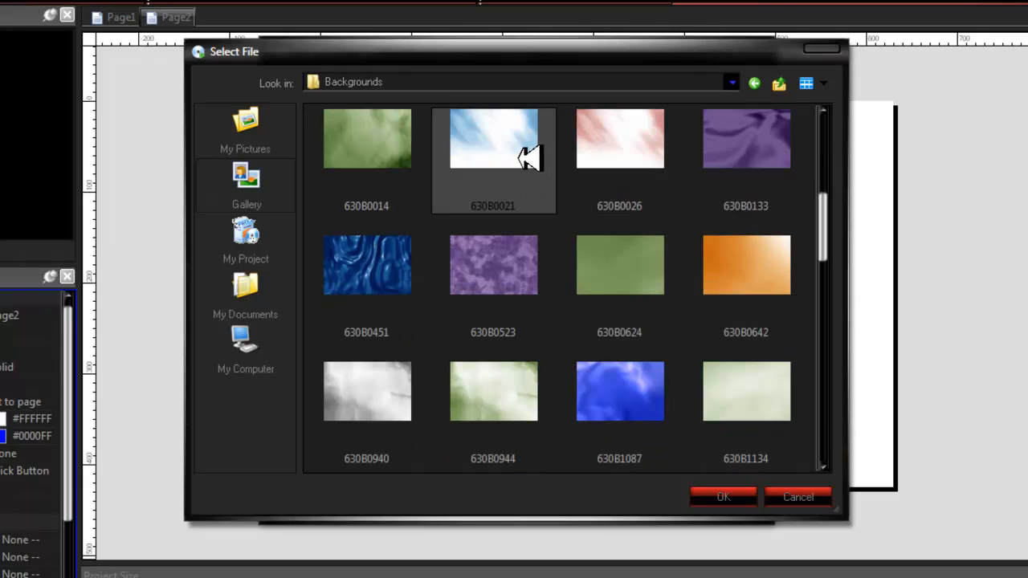
double_click(529, 159)
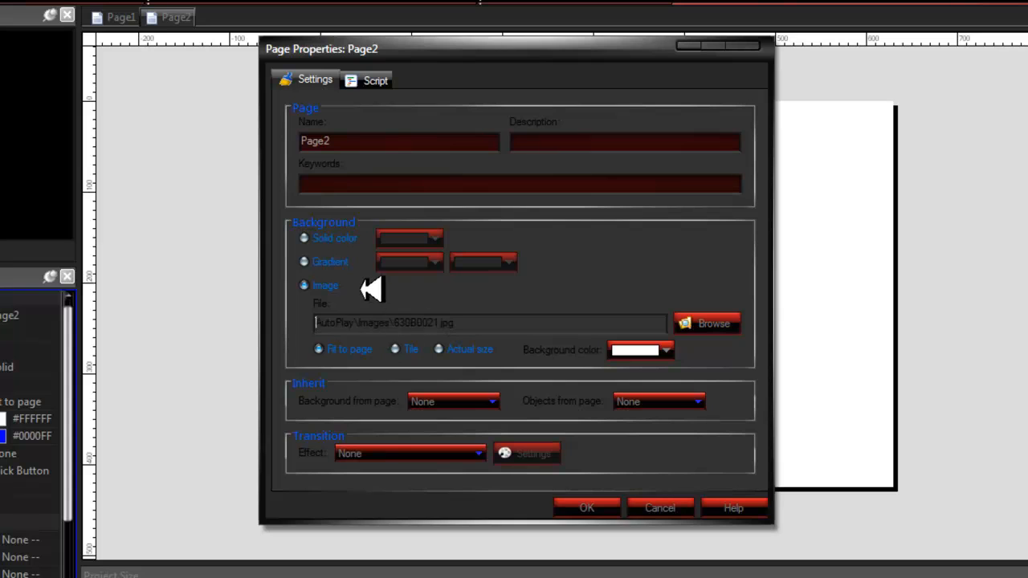
click(600, 503)
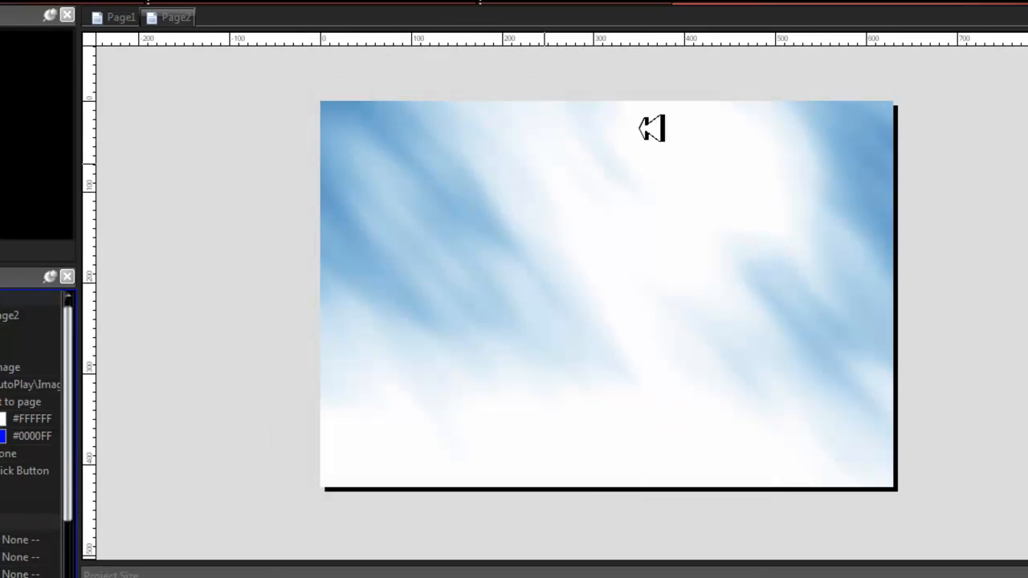
Step: Insert a button using 12_978 from the Style 978 folder and place it near the page's upper-right corner
right_click(545, 190)
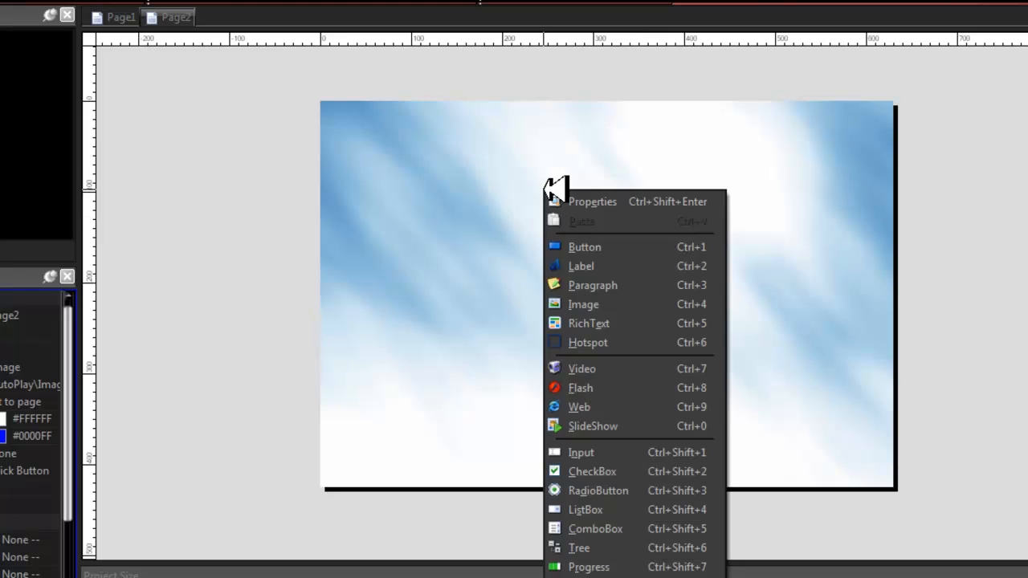
click(593, 245)
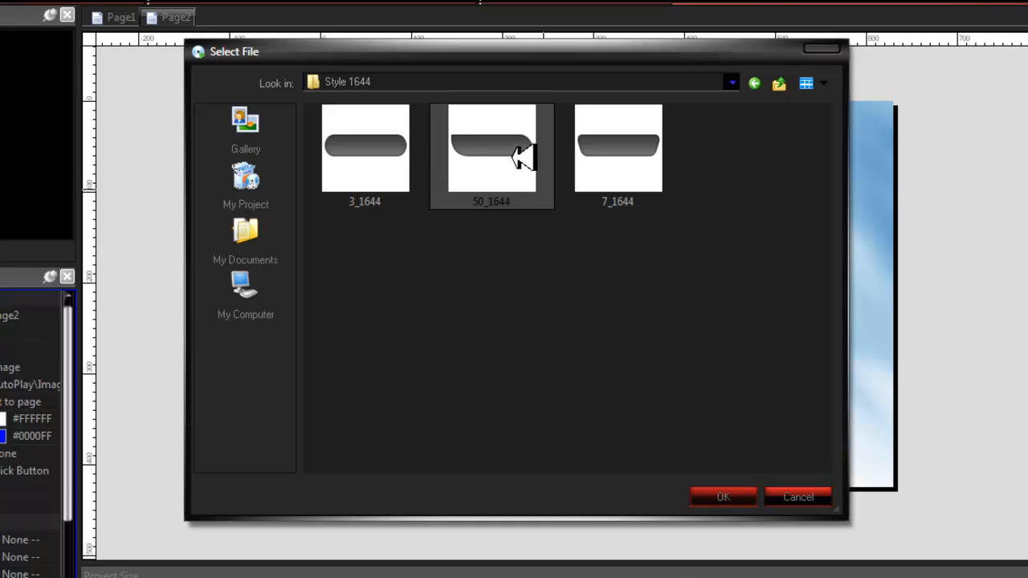
click(777, 82)
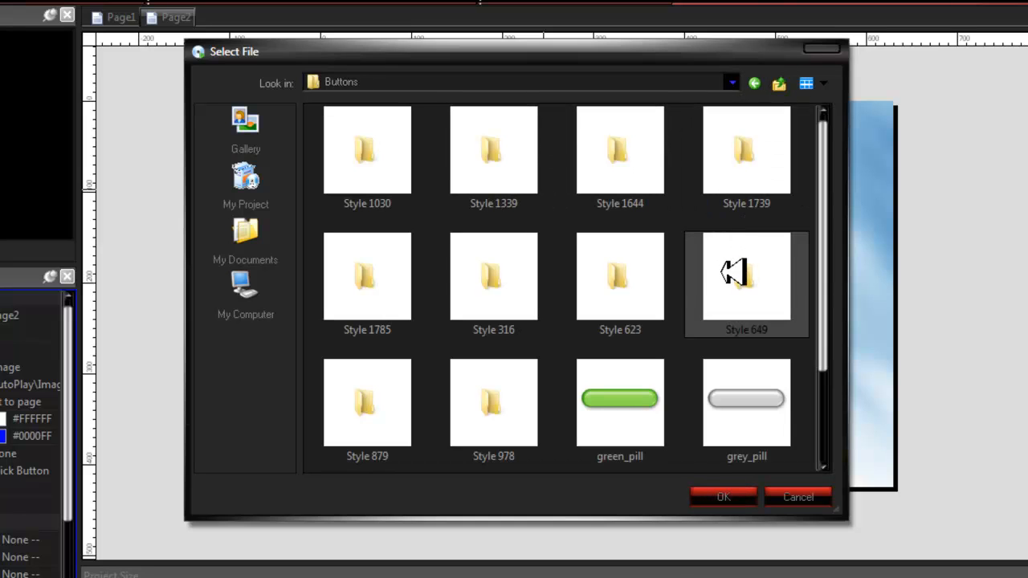
double_click(660, 283)
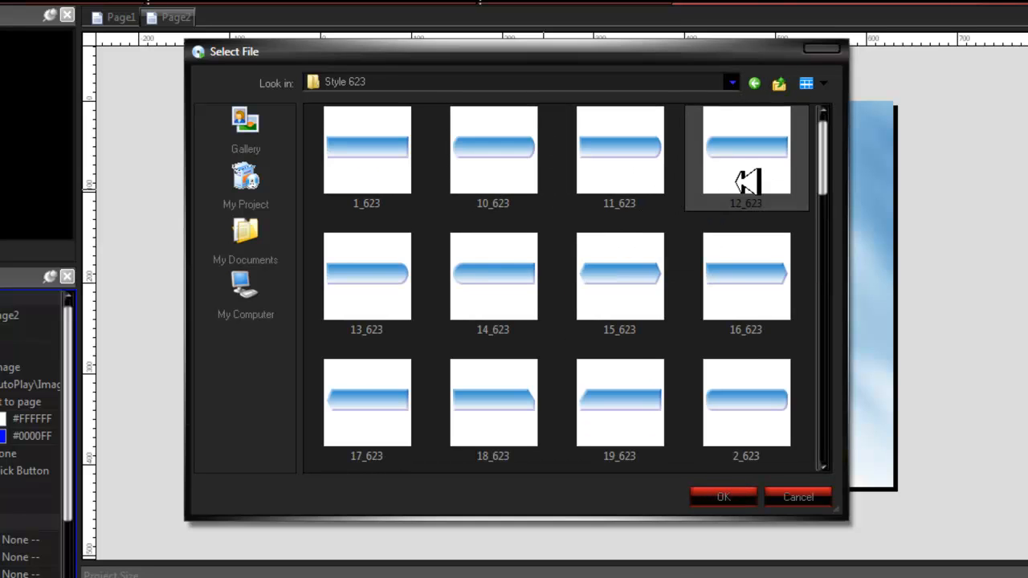
click(779, 84)
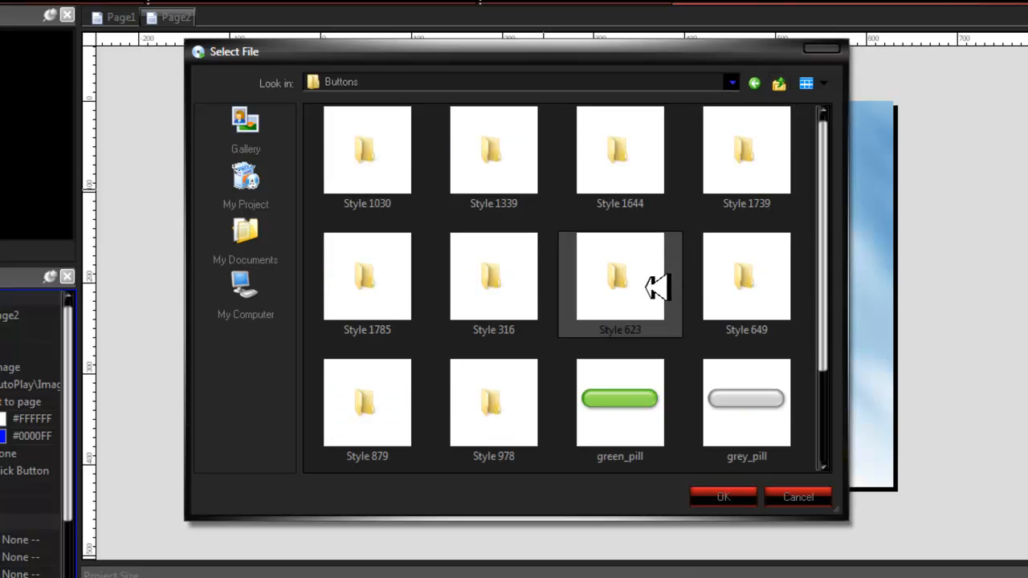
double_click(517, 388)
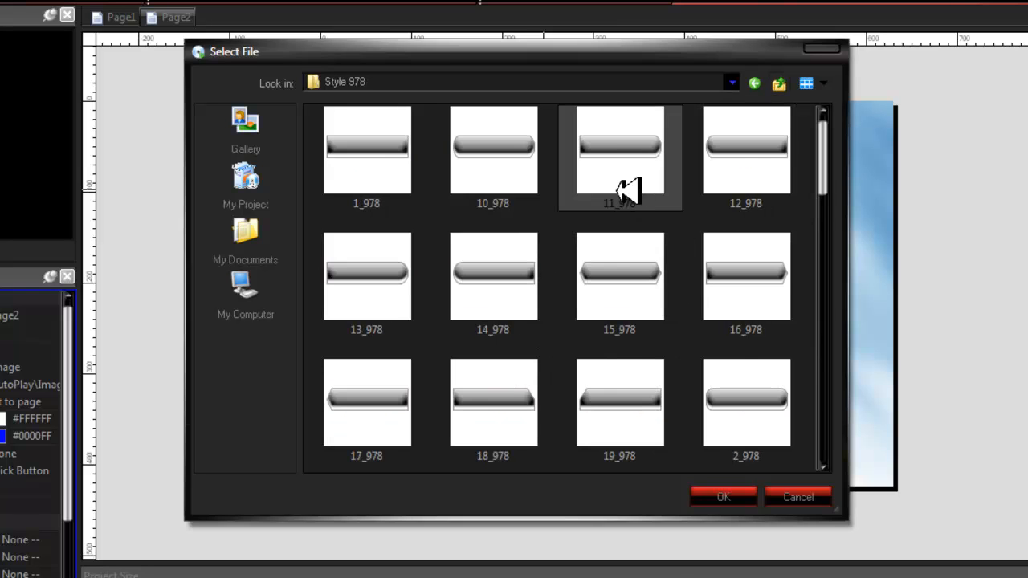
double_click(757, 170)
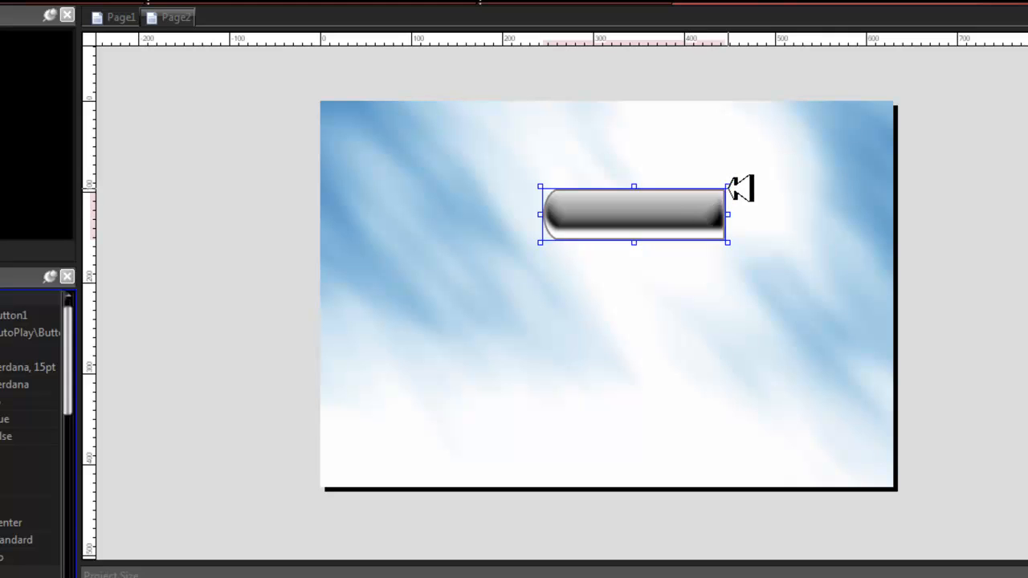
drag(698, 213, 854, 131)
Step: Label the new button فورمات فكتوري and set its font to Mudir MT Regular
double_click(821, 136)
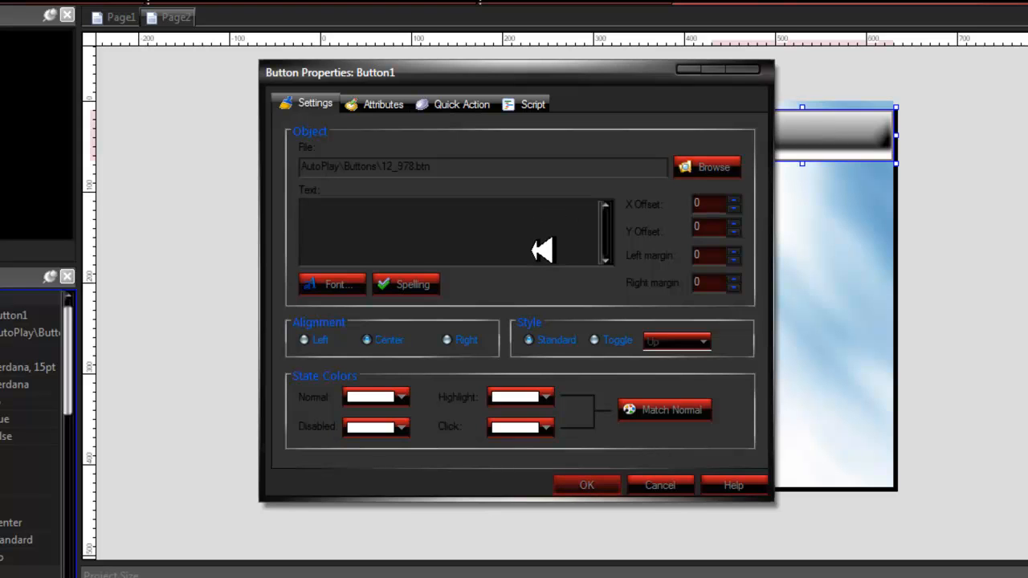
click(542, 251)
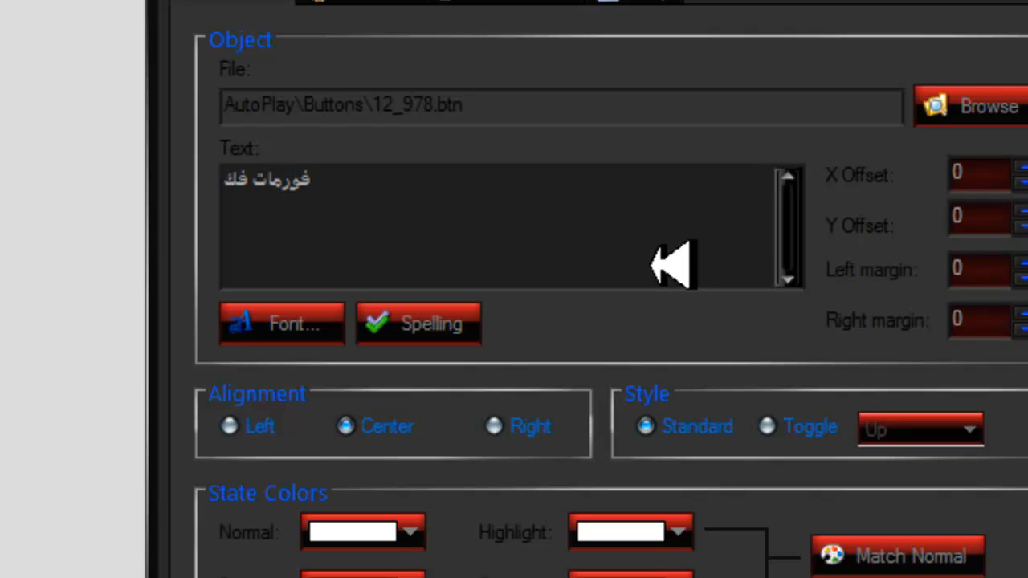
text(وري)
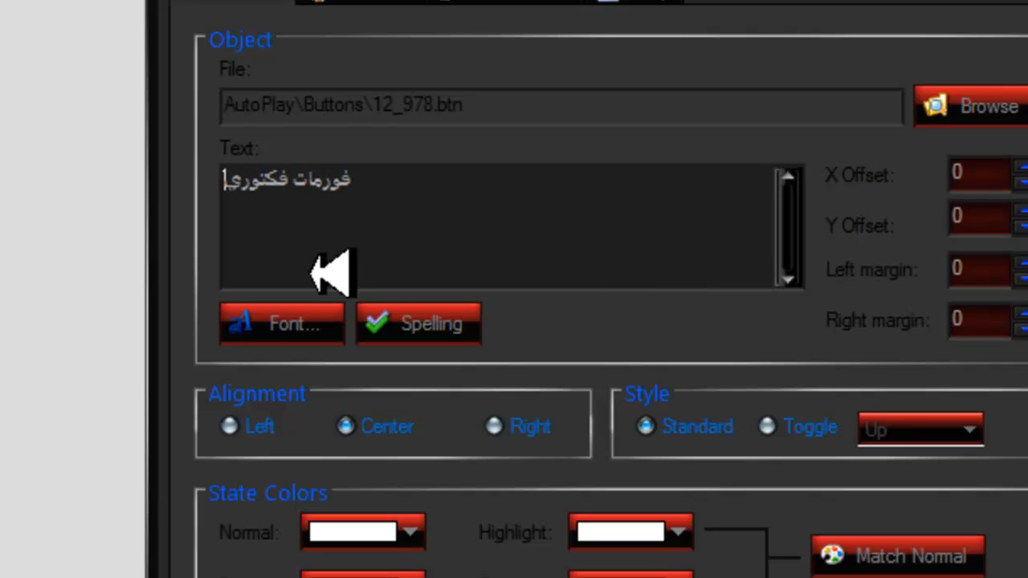
click(265, 325)
right_click(334, 166)
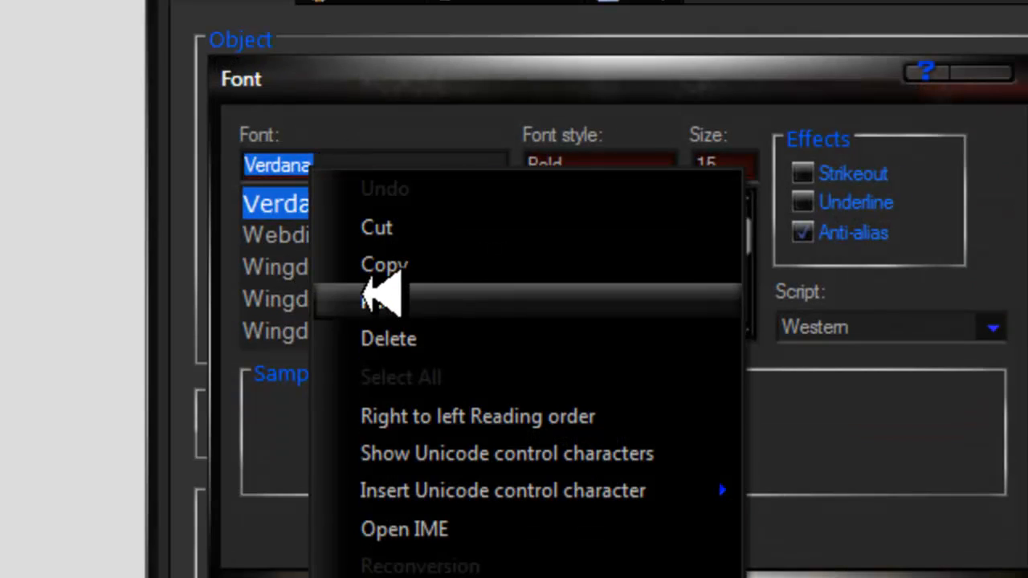
click(379, 294)
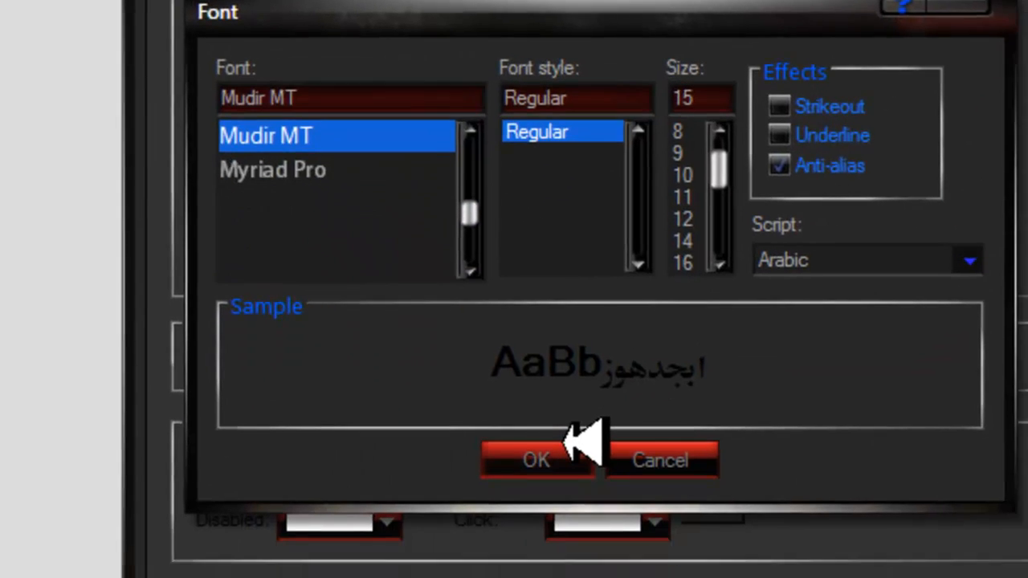
click(572, 454)
Step: Set the normal state color of the فورمات فكتوري button to red and apply its properties
click(394, 464)
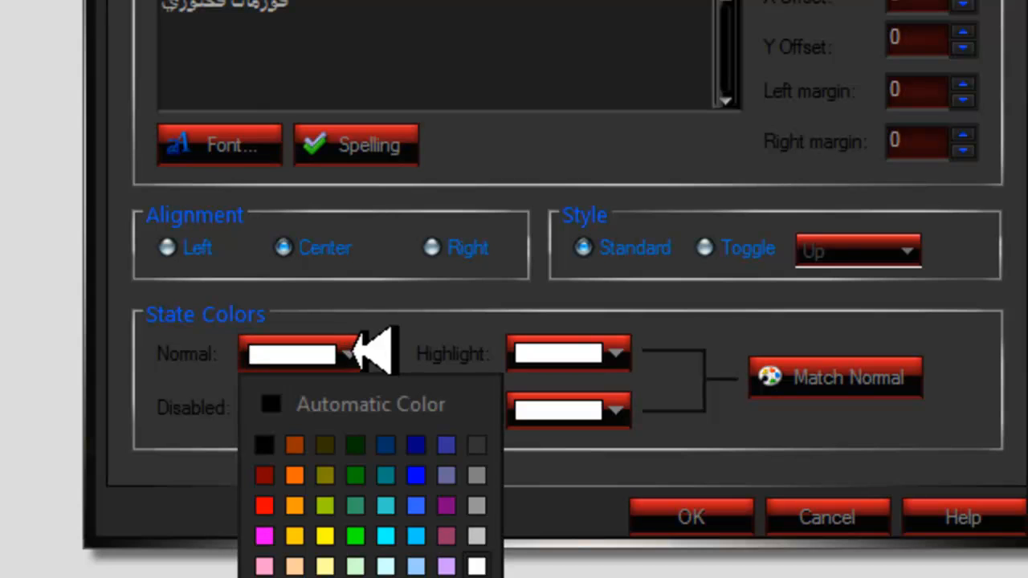
click(268, 505)
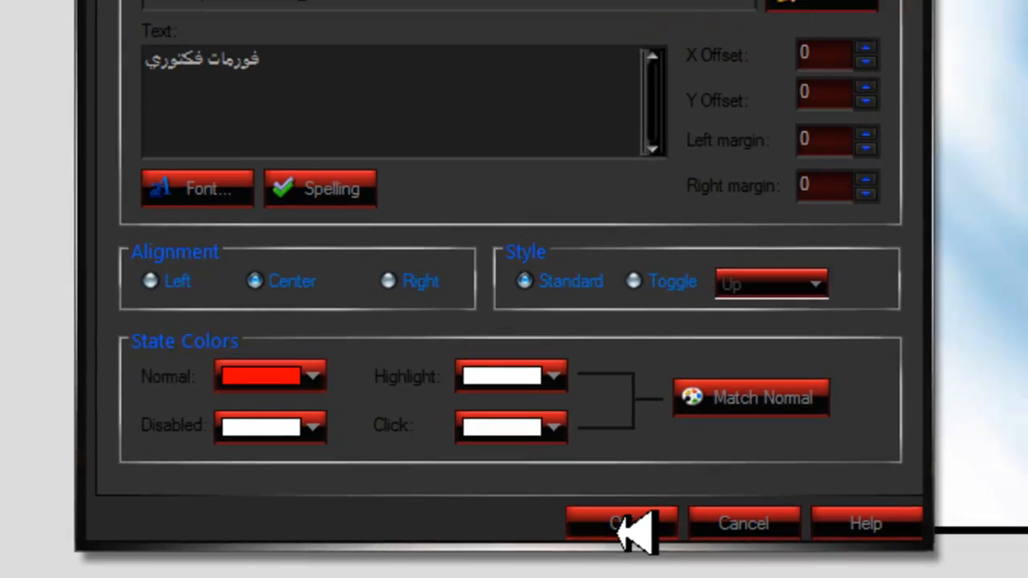
click(631, 526)
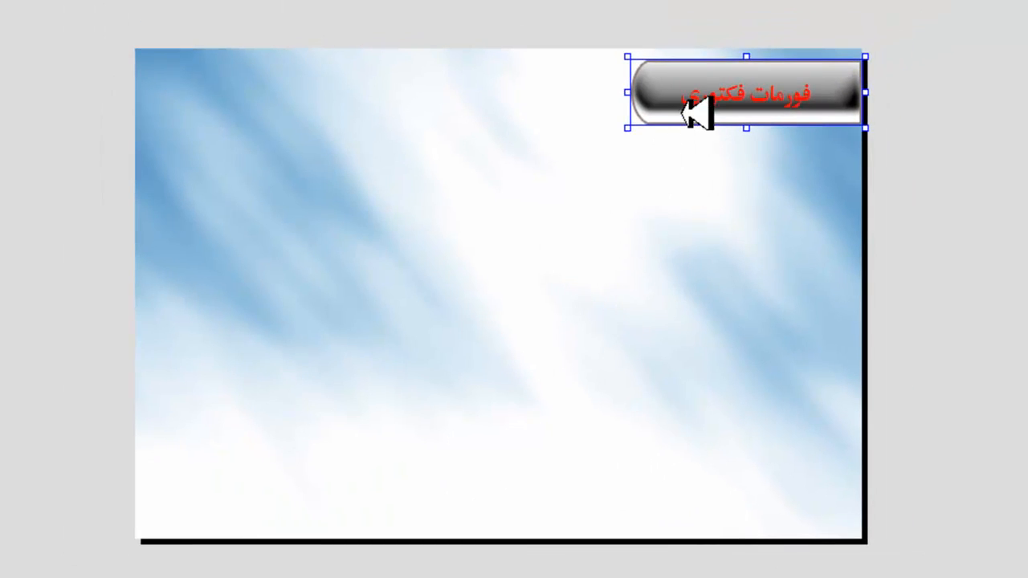
Step: Narrow the فورمات فكتوري button to about 175 px and fit it into the page's upper-right corner
mouse_move(692, 103)
mouse_down()
mouse_move(684, 109)
mouse_move(694, 106)
mouse_up()
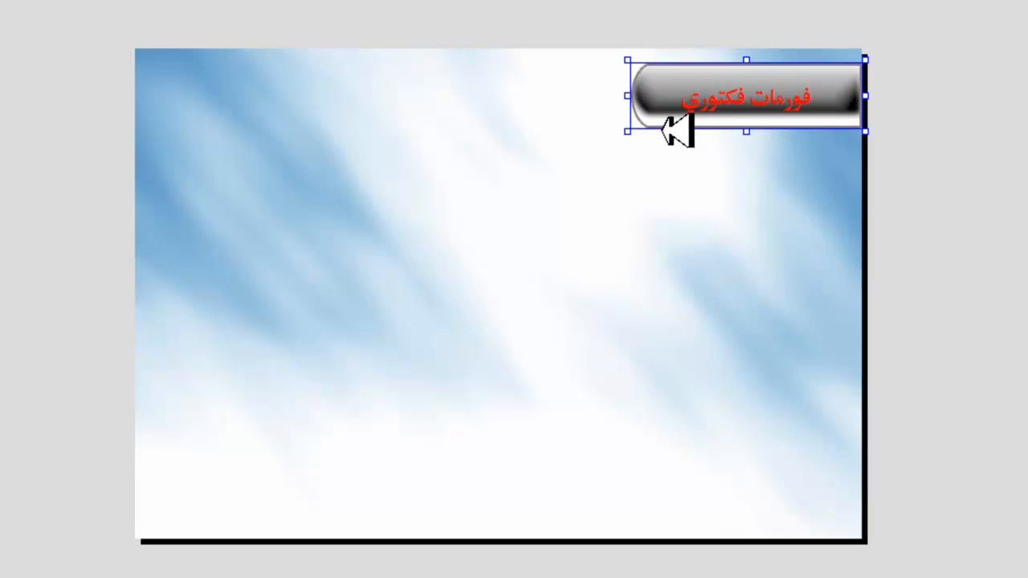
drag(634, 130, 656, 138)
click(660, 102)
drag(715, 103, 716, 95)
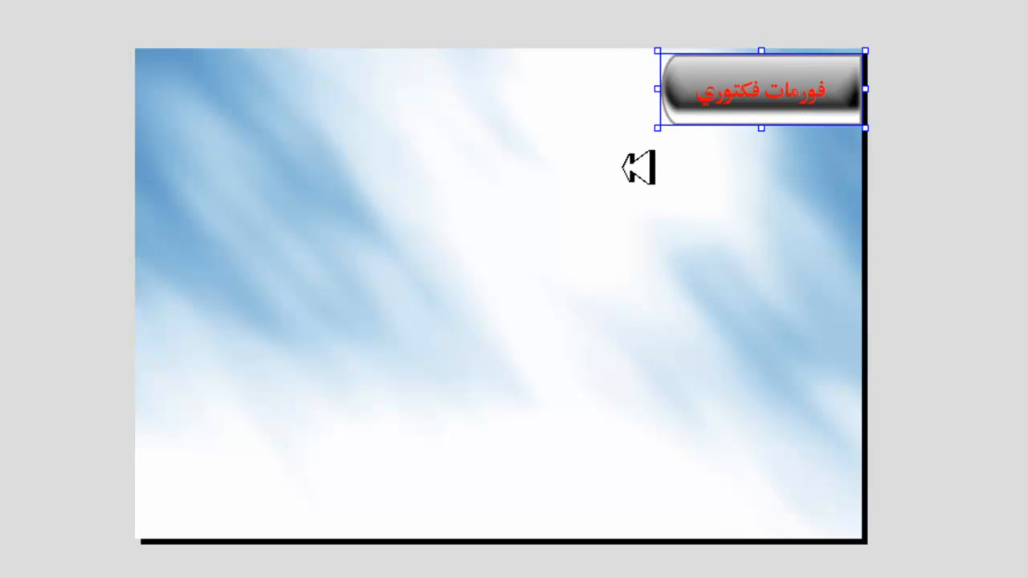
Step: Set the quick action of the فورمات فكتوري button to Run Program
double_click(734, 91)
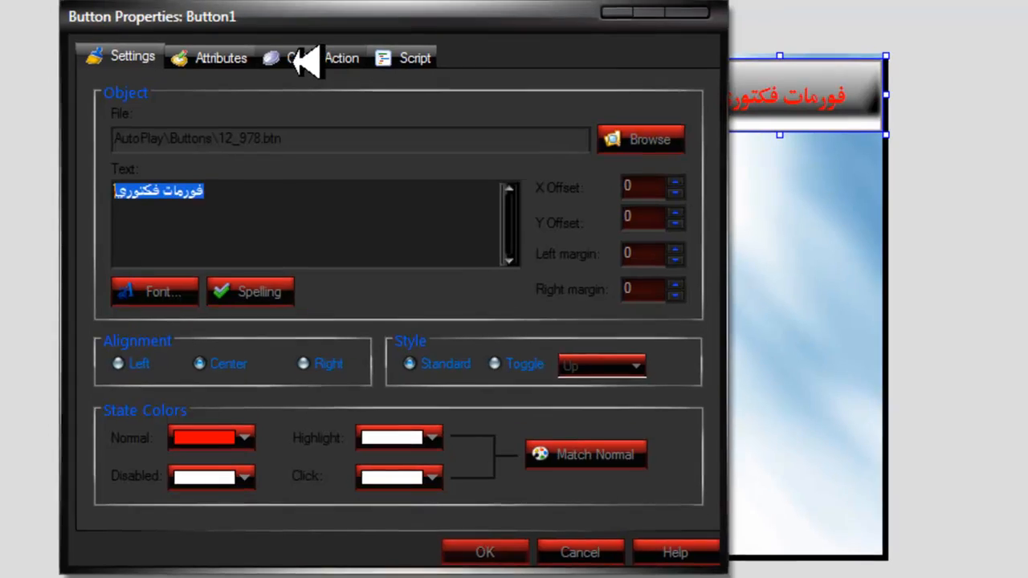
click(312, 55)
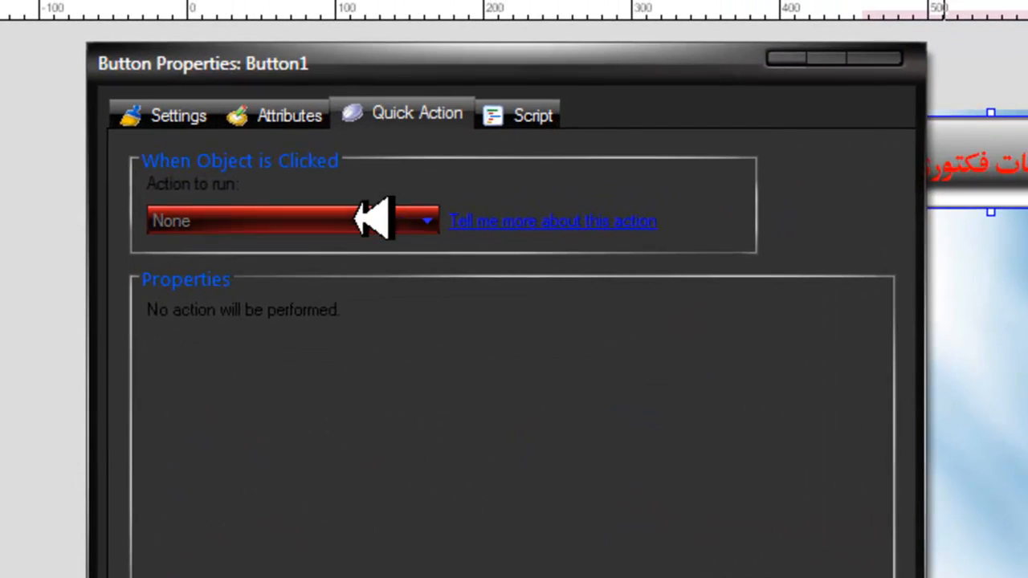
click(373, 218)
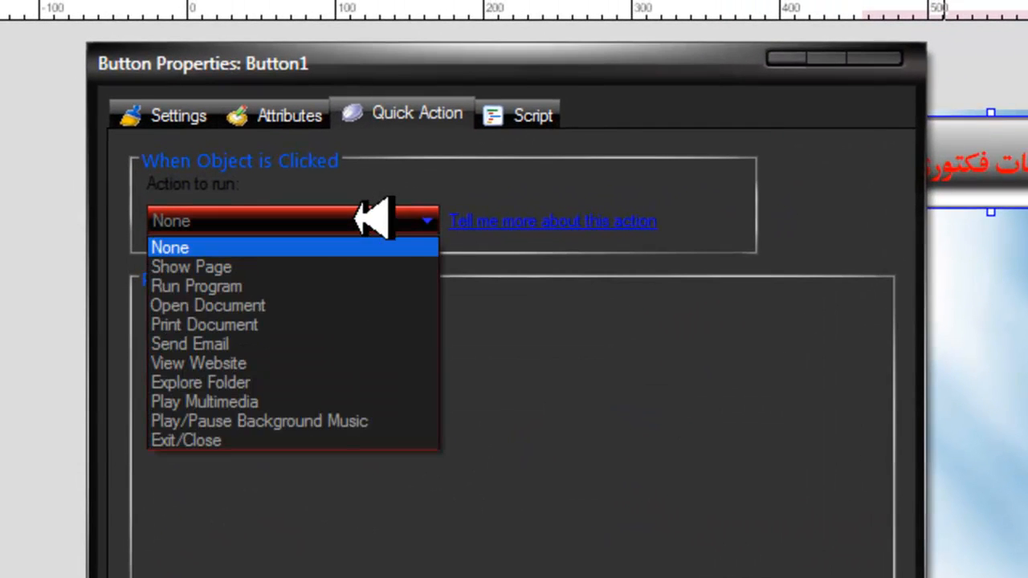
click(229, 285)
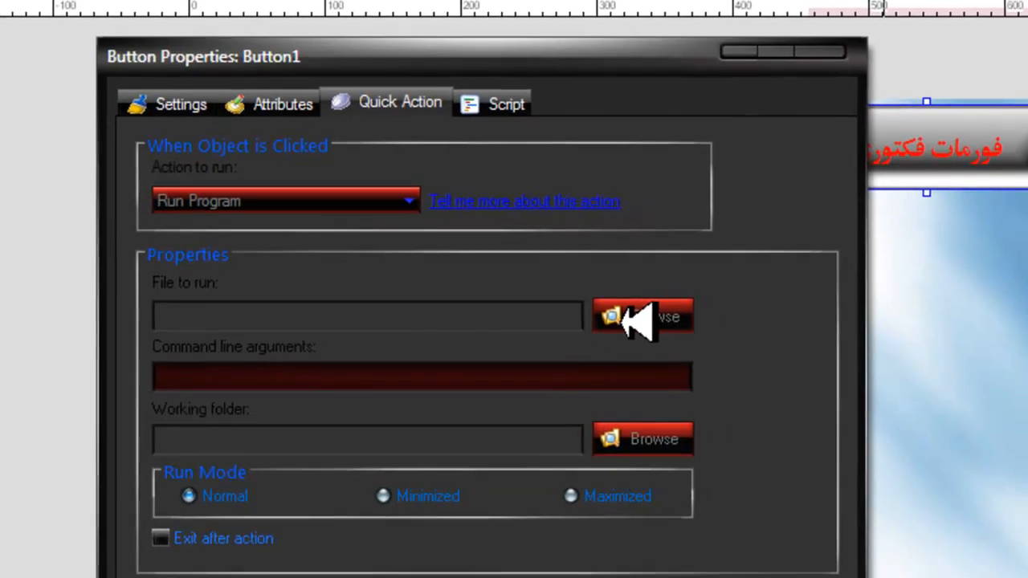
Step: Browse for the file to run and look through the برامج folder on drive D for the Format Factory archive
click(666, 351)
click(104, 236)
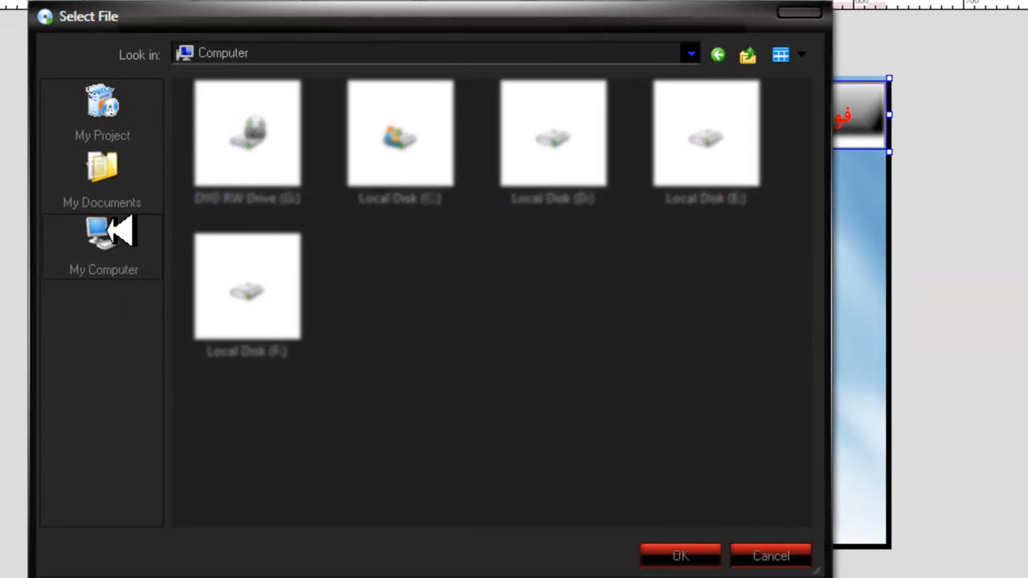
double_click(563, 152)
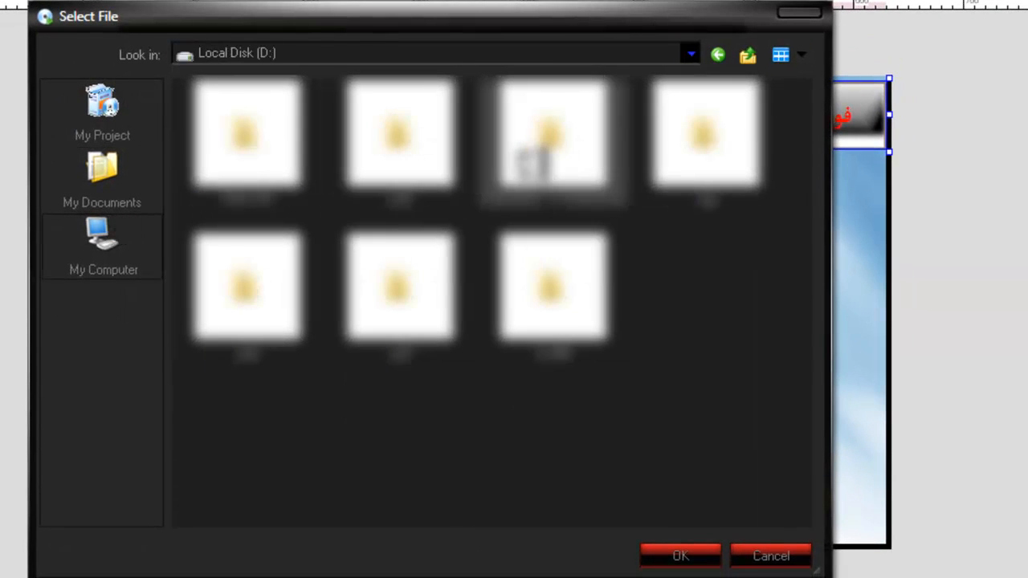
double_click(534, 160)
scroll(671, 176, down, 3)
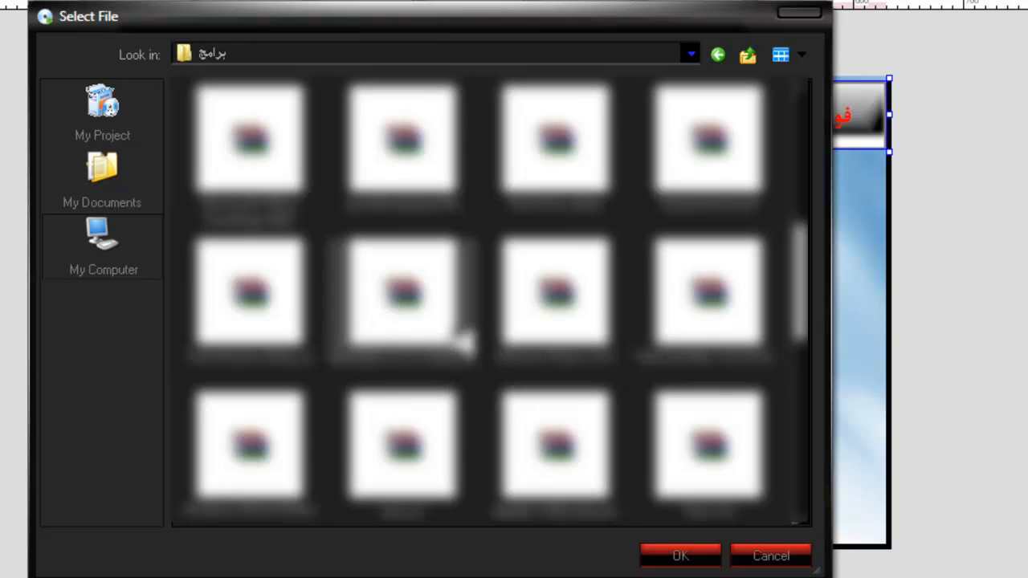
scroll(578, 307, down, 1)
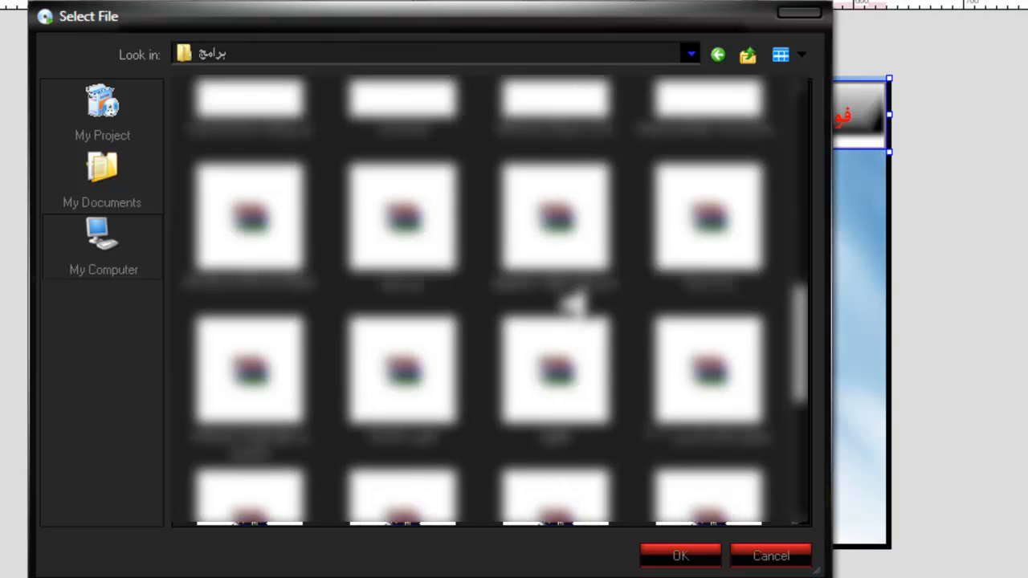
scroll(578, 304, down, 1)
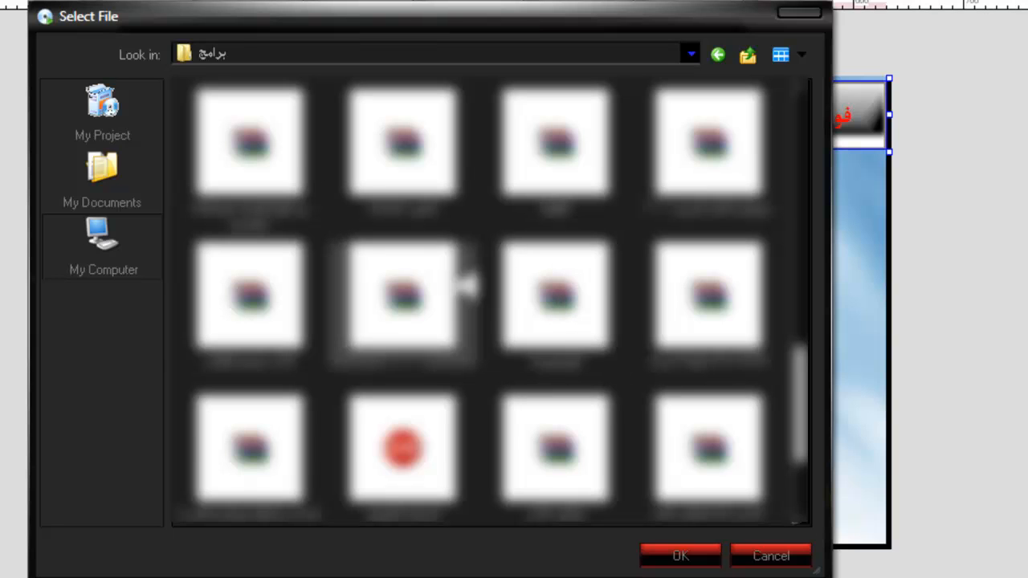
scroll(461, 287, down, 2)
scroll(461, 287, up, 10)
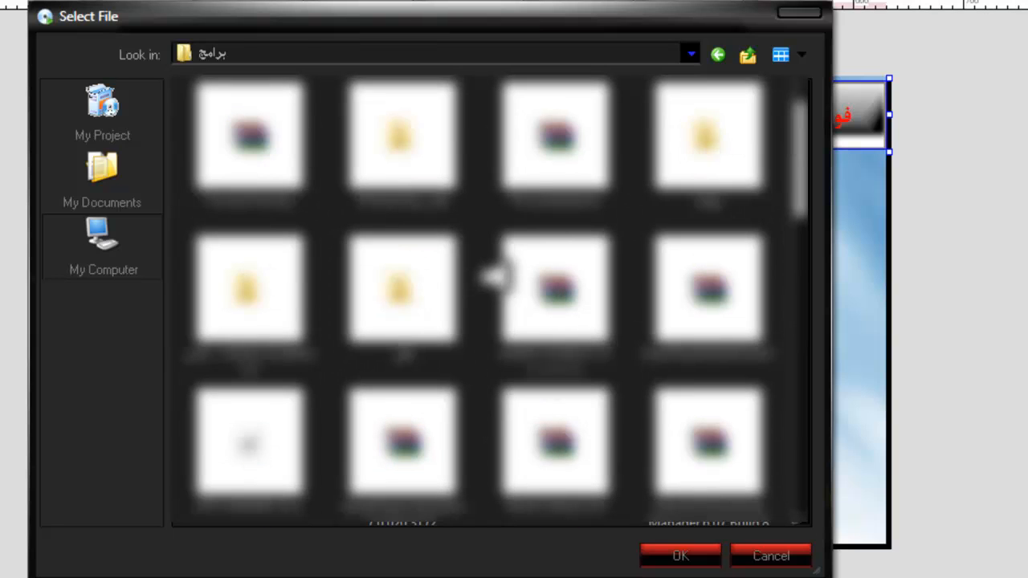
double_click(241, 159)
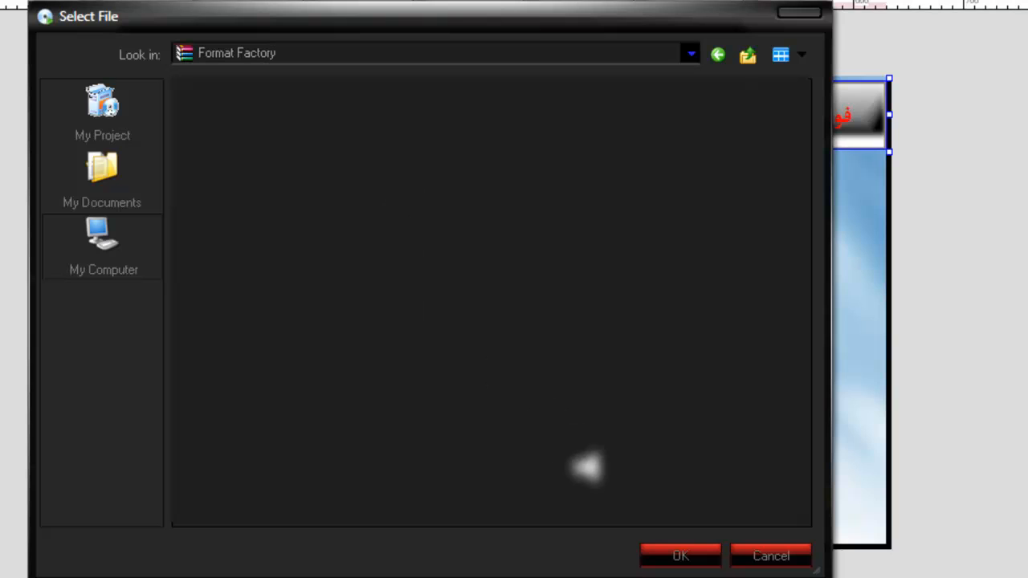
click(672, 555)
click(504, 351)
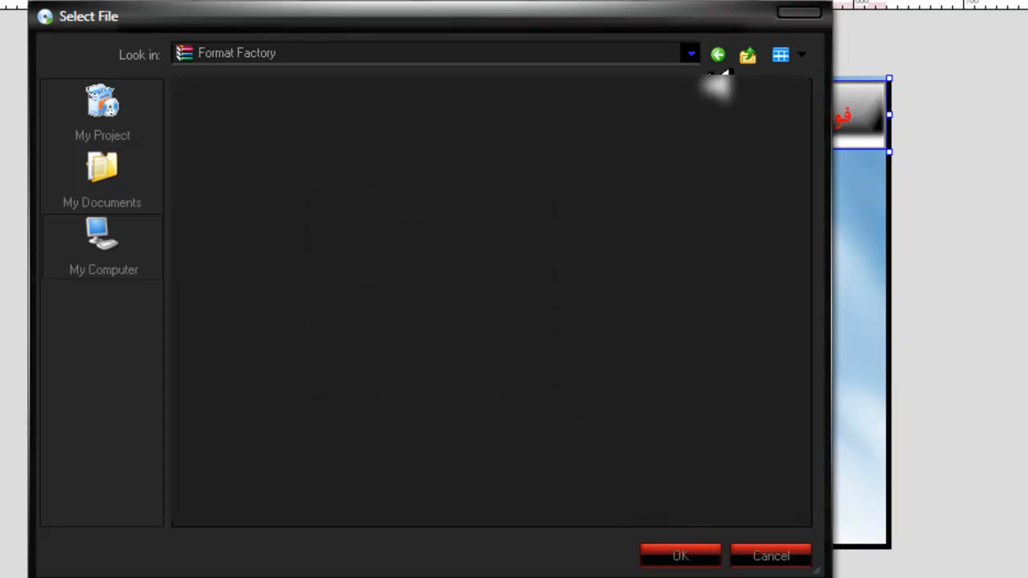
click(747, 55)
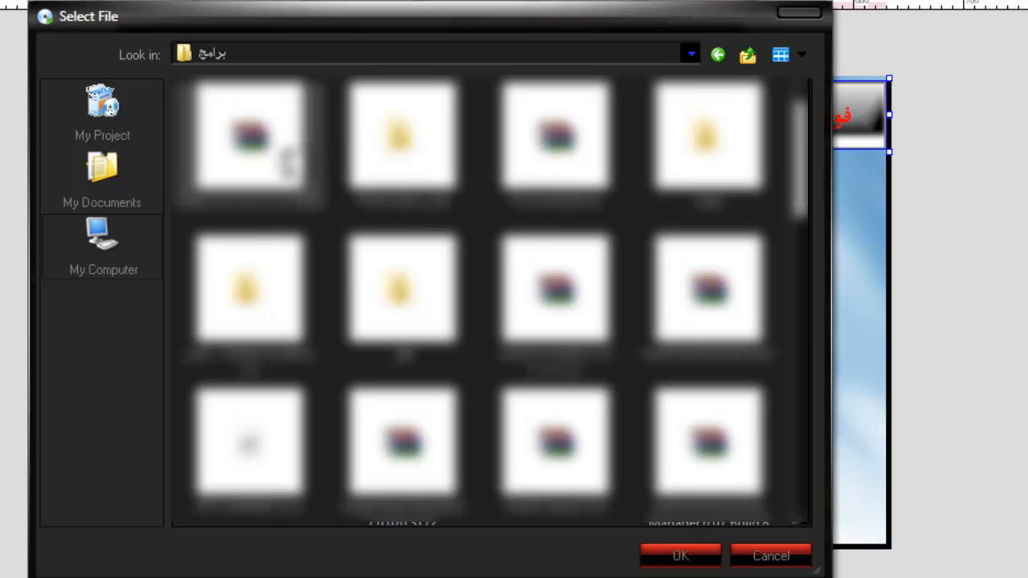
Step: Choose Format Factory.zip as the file to run for the فورمات فكتوري button and apply its properties
click(287, 163)
click(698, 553)
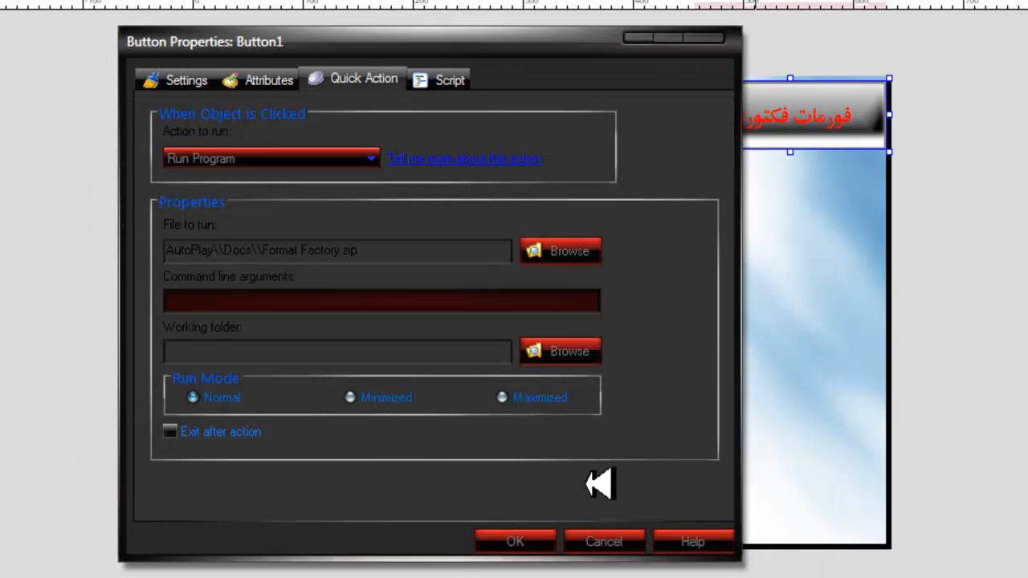
click(546, 539)
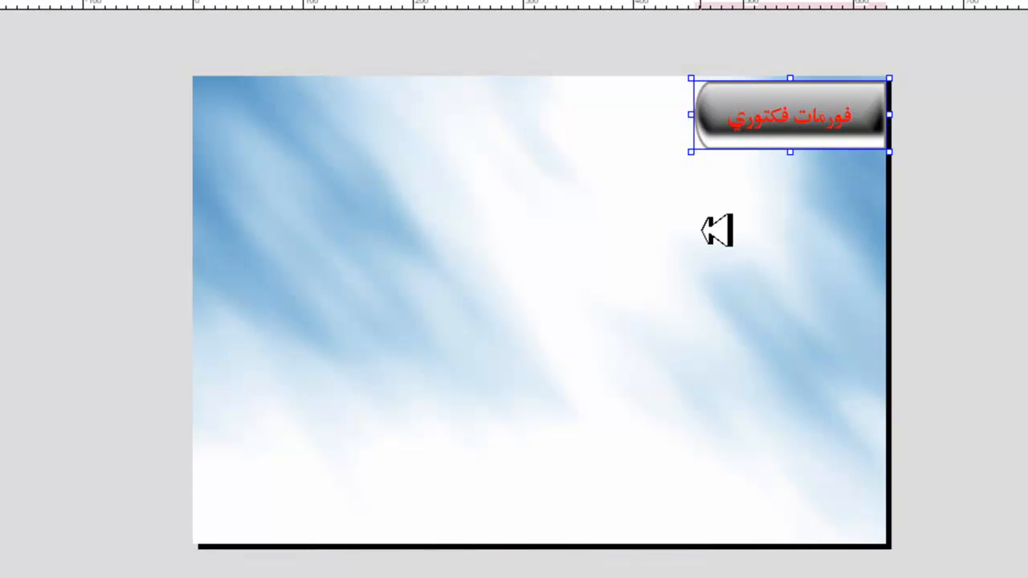
Step: Lower the فورمات فكتوري button by about 75 px and add a second 10_978.btn button near the page's left edge
drag(757, 128, 742, 212)
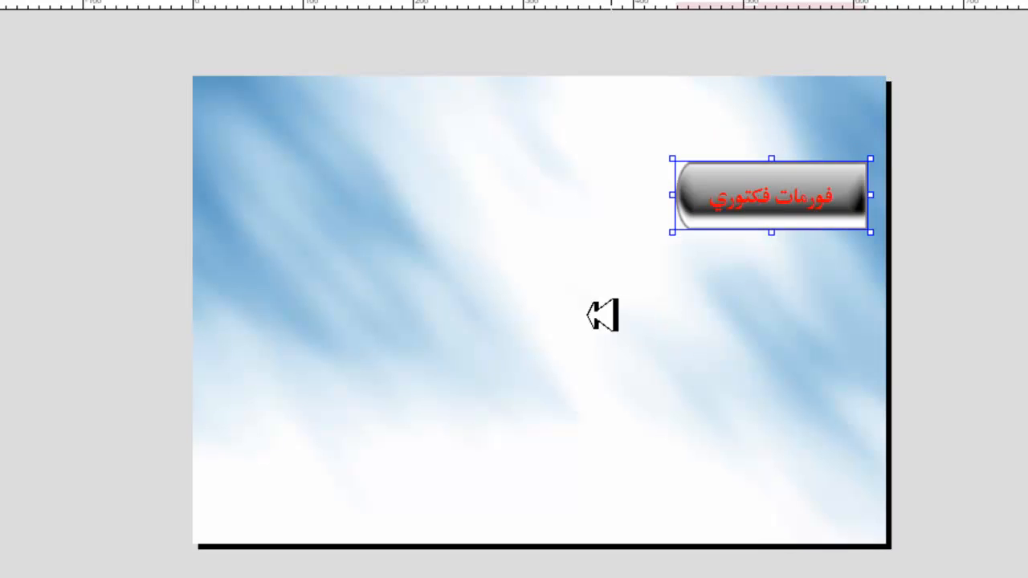
click(450, 233)
right_click(367, 187)
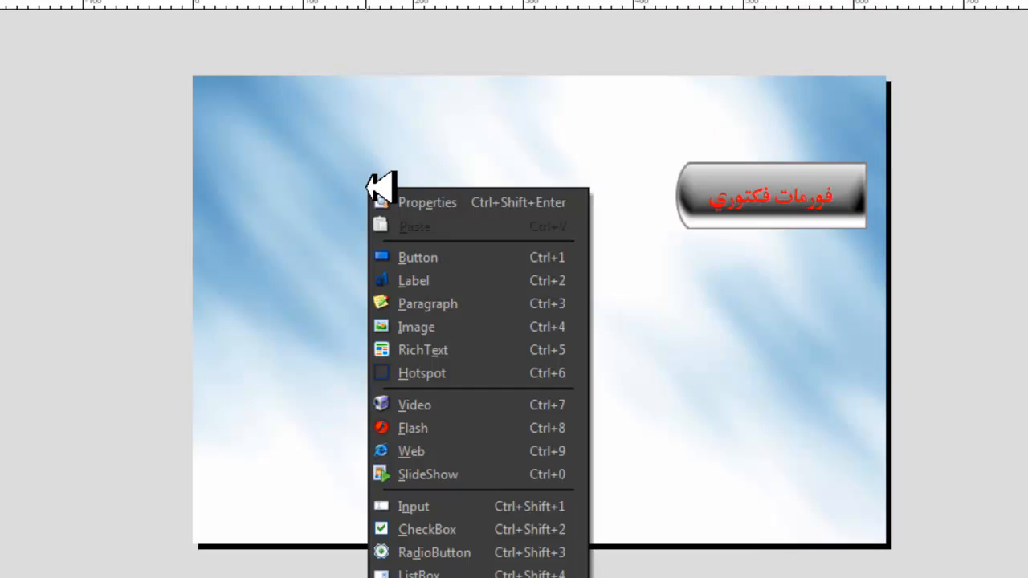
click(419, 255)
double_click(440, 142)
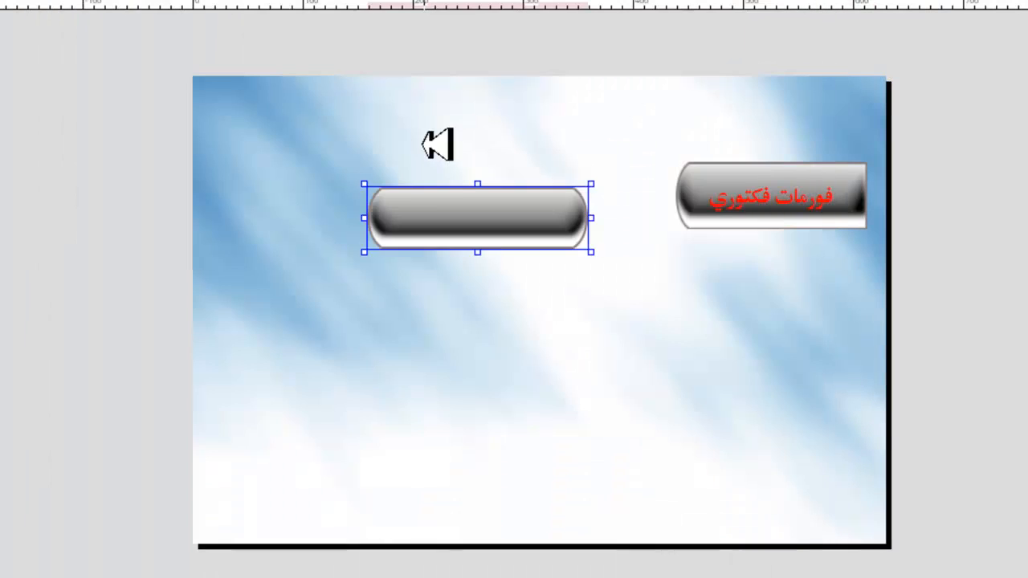
drag(448, 200, 361, 200)
Step: Label the second button خروج من البرنامج and set its font to Mudir MT
double_click(361, 200)
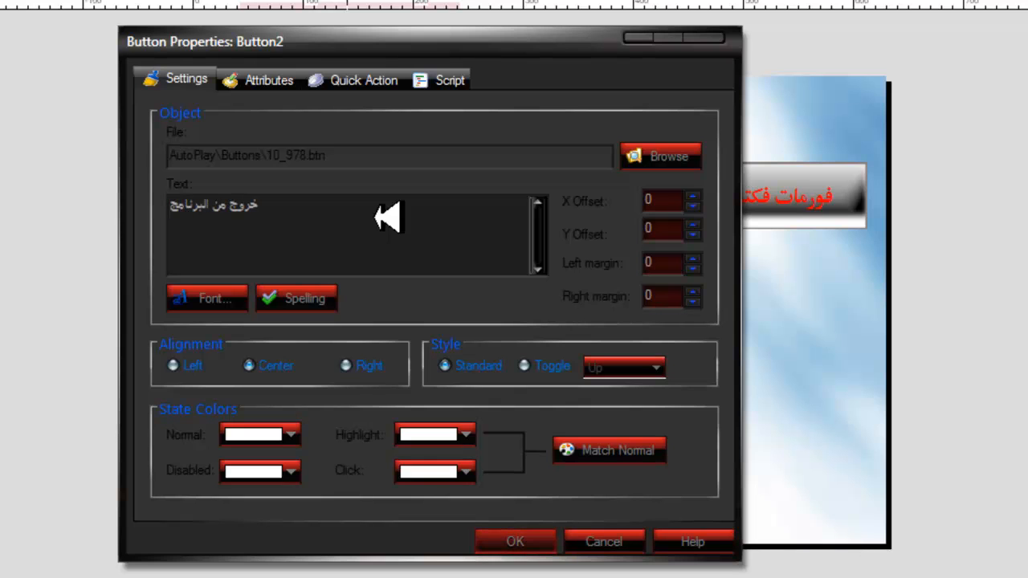
click(233, 297)
right_click(259, 189)
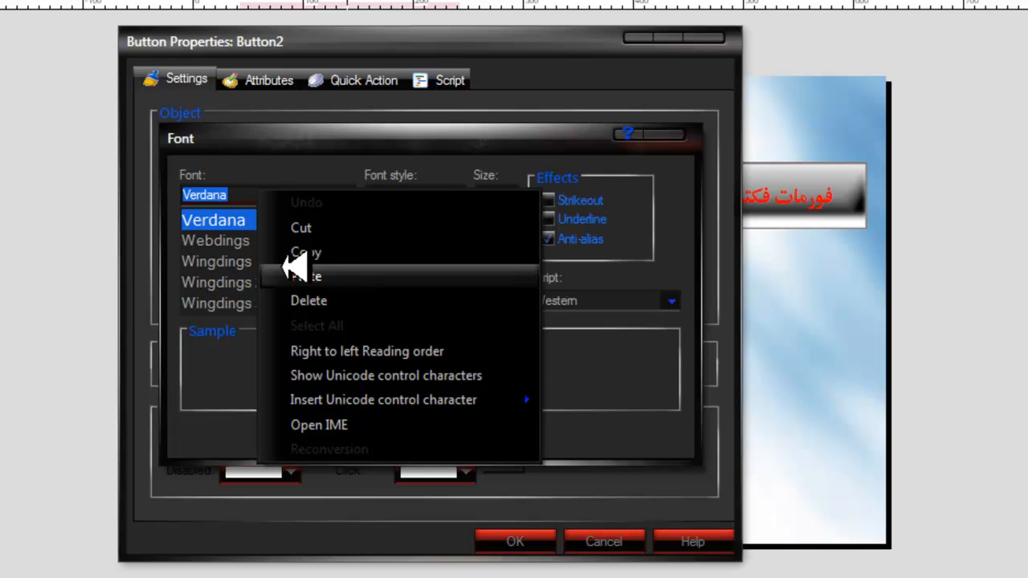
click(293, 273)
click(398, 429)
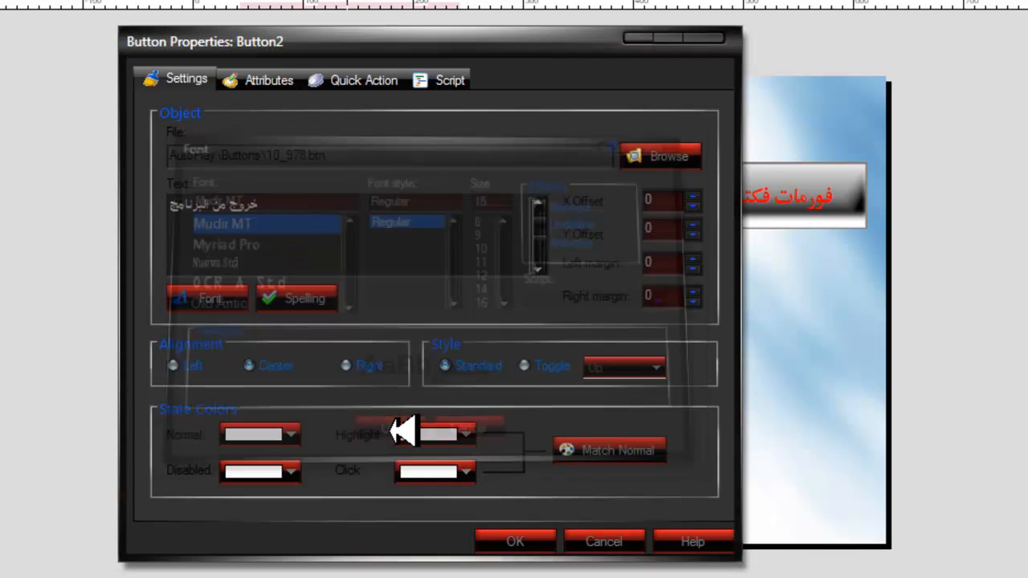
Step: Set the خروج من البرنامج button's normal state color to red and its quick action to Exit/Close, and apply the properties
click(283, 433)
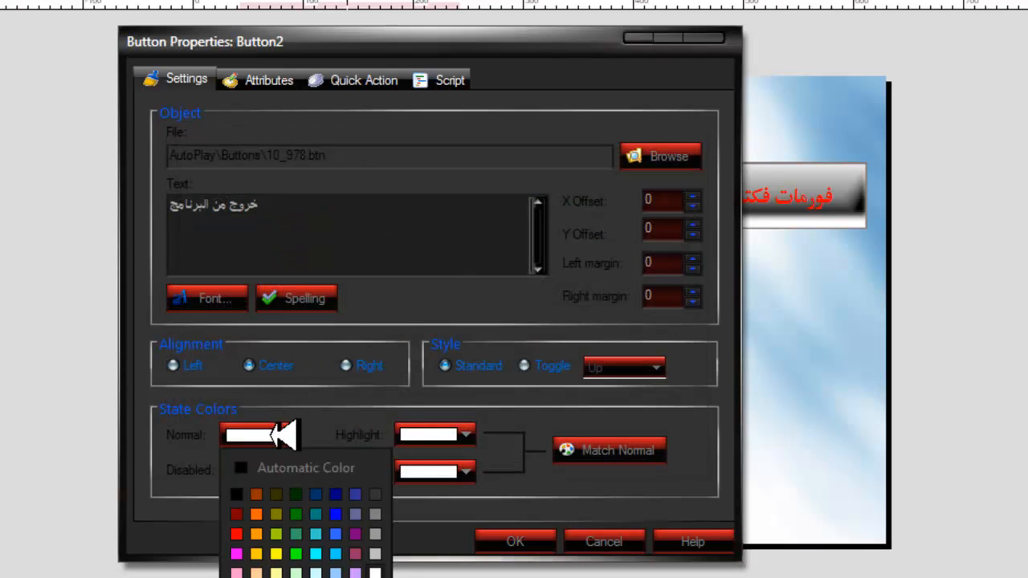
click(236, 532)
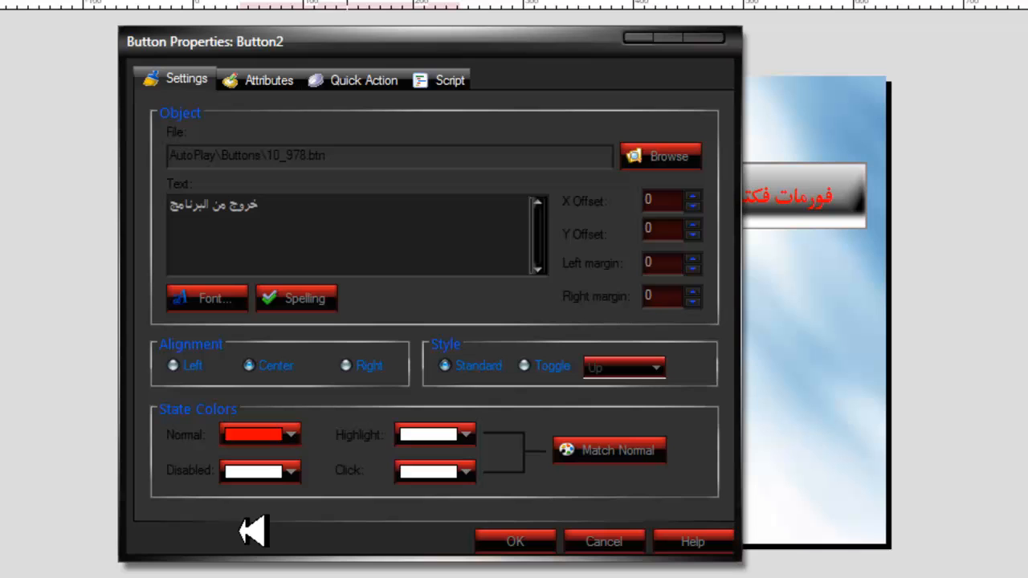
click(357, 81)
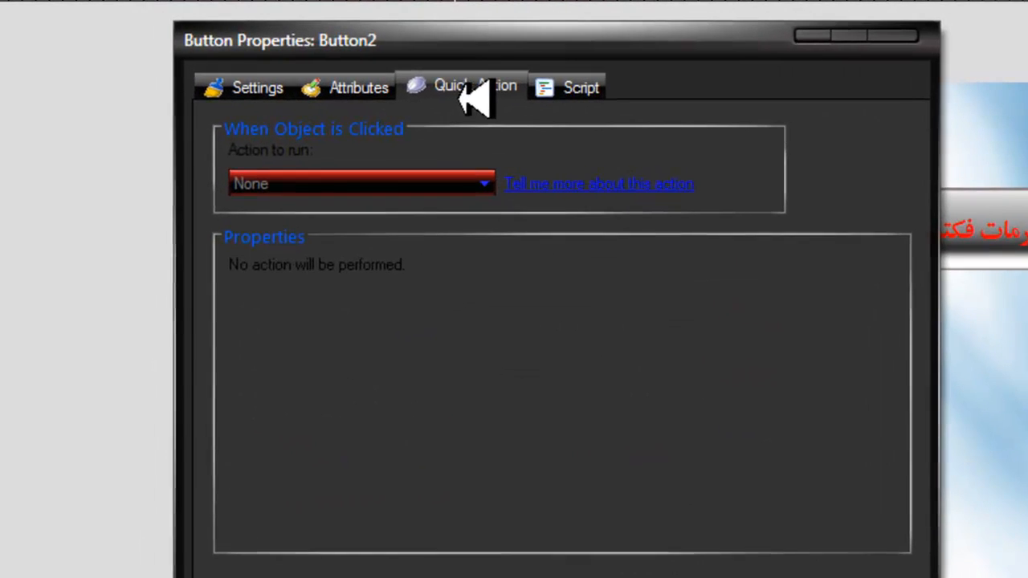
click(343, 152)
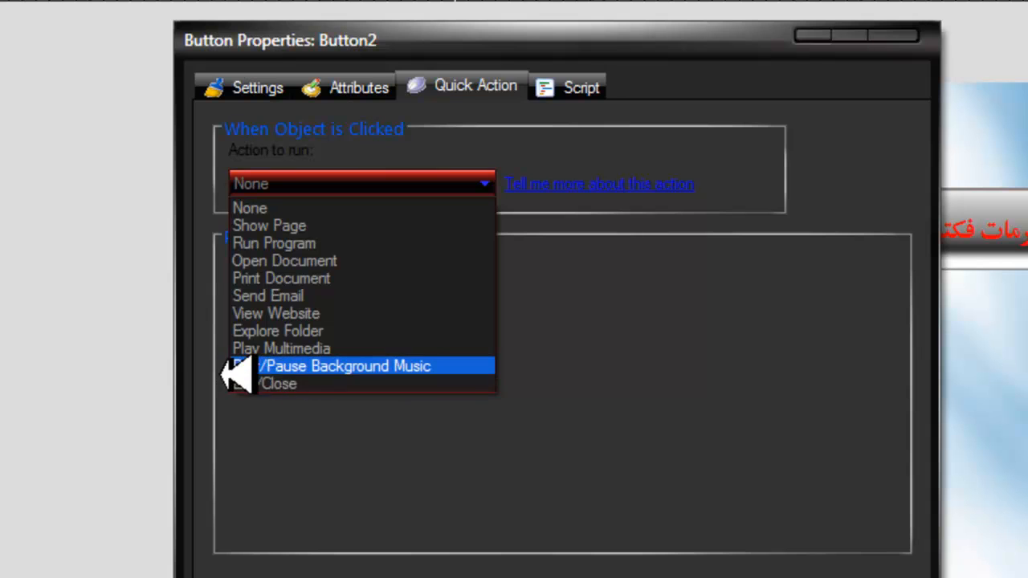
click(295, 383)
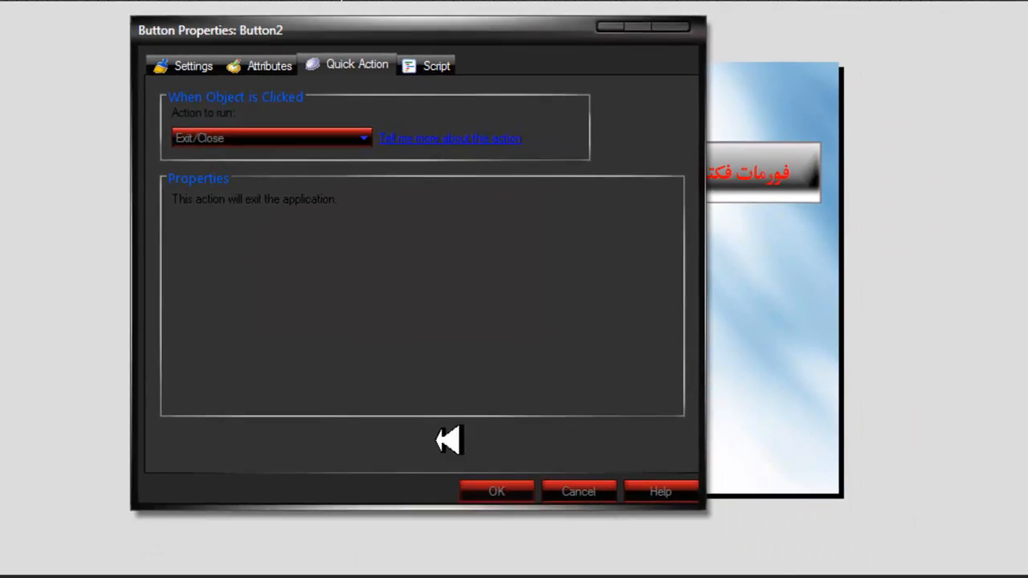
click(493, 490)
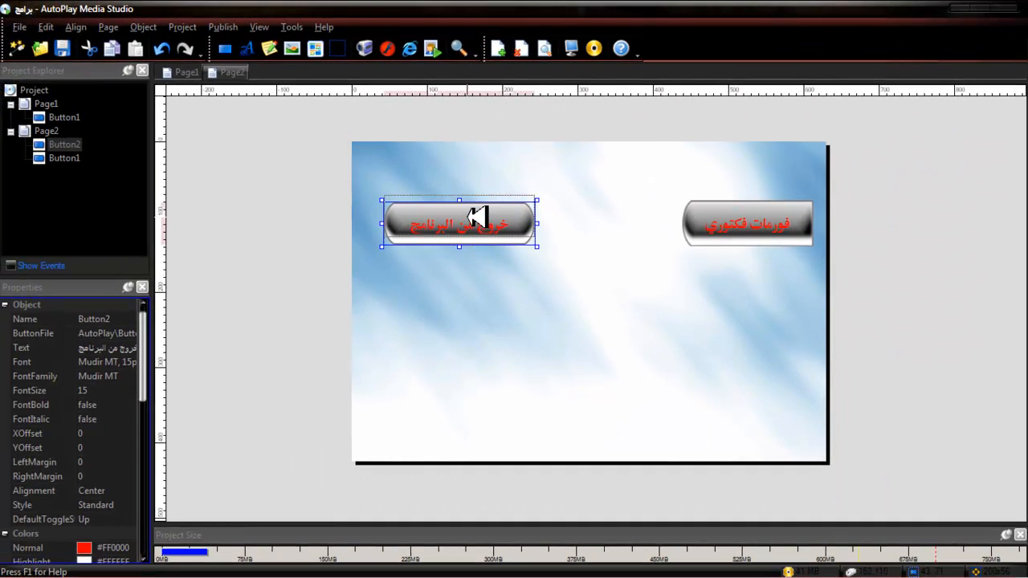
Step: Shift the خروج من البرنامج and فورمات فكتوري buttons slightly upward so they line up in one row
drag(476, 217, 471, 211)
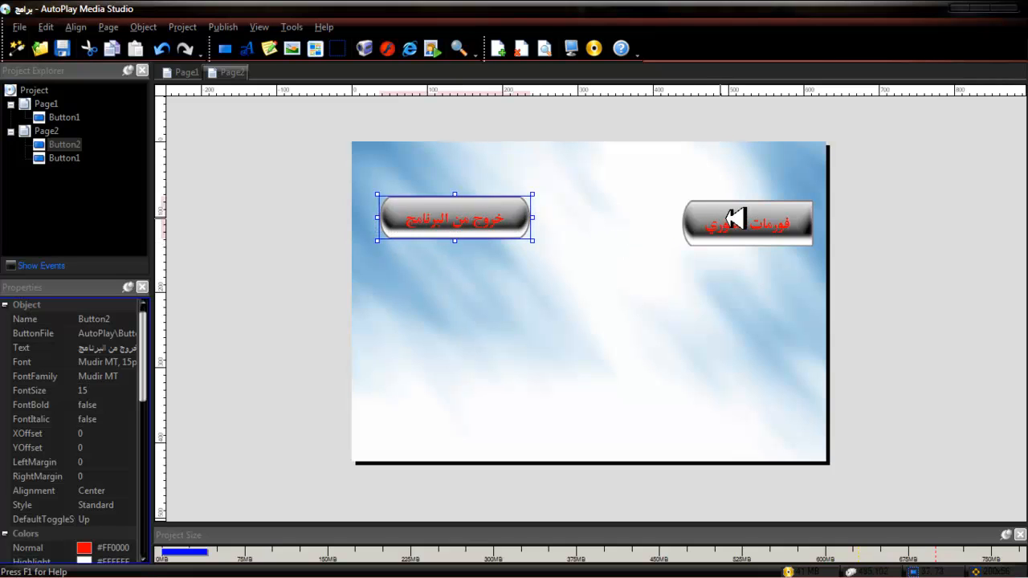
drag(734, 219, 738, 211)
click(537, 288)
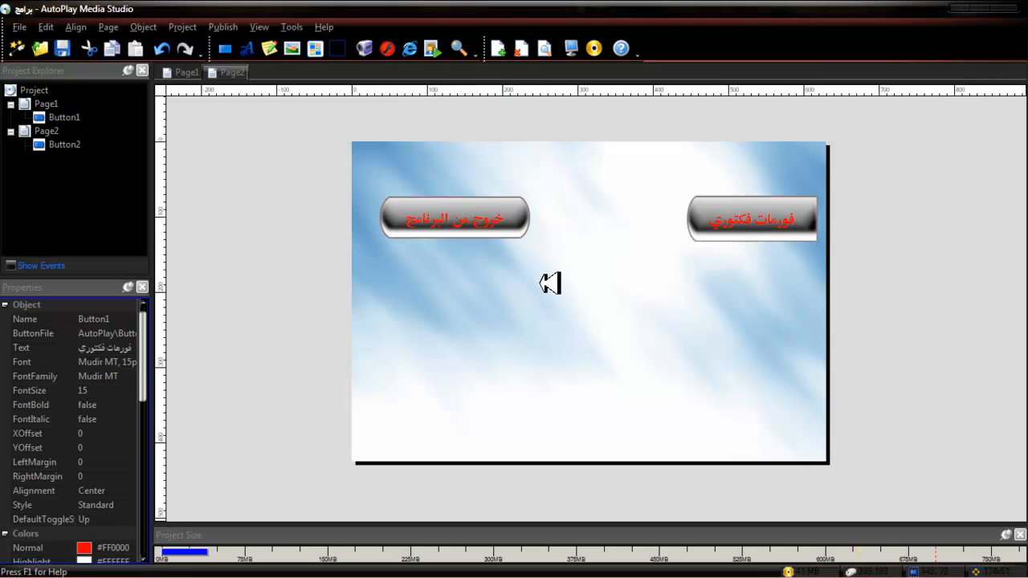
click(470, 237)
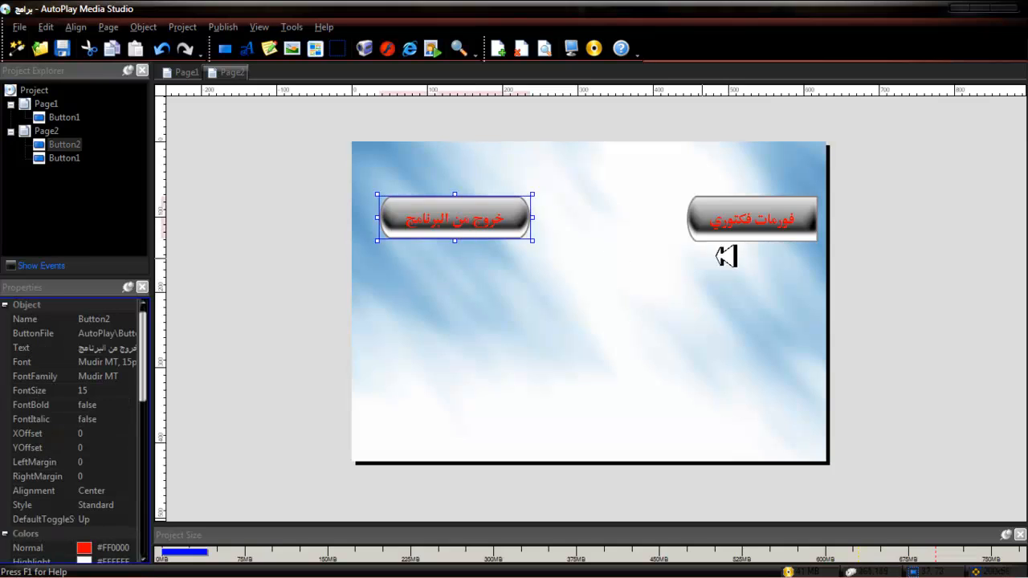
click(754, 222)
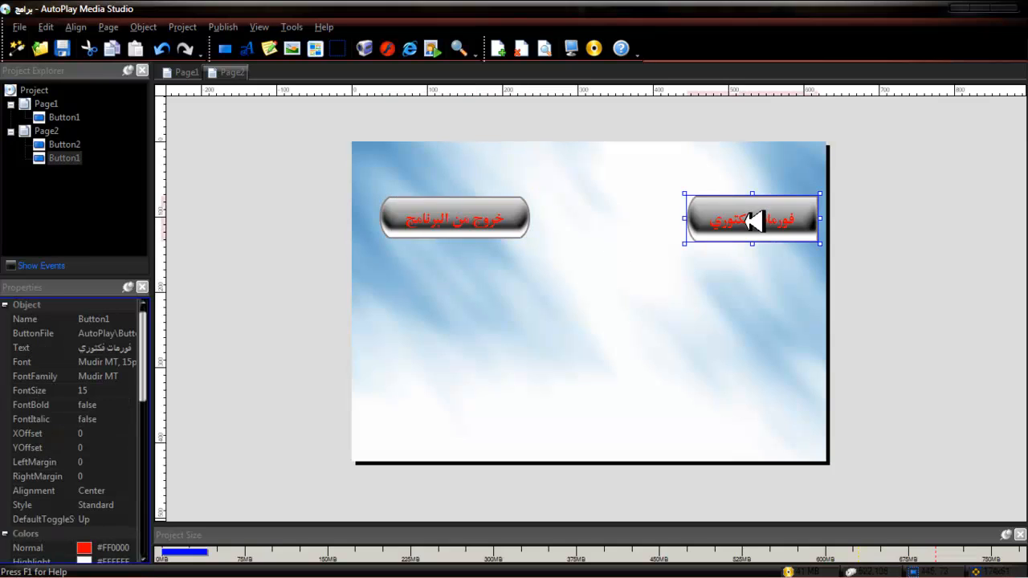
right_click(545, 339)
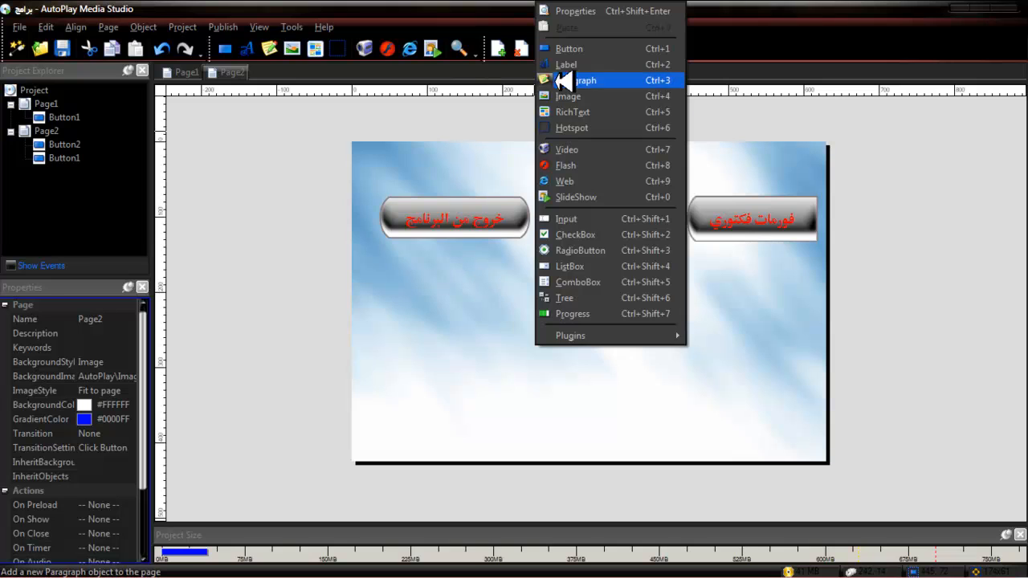
click(508, 315)
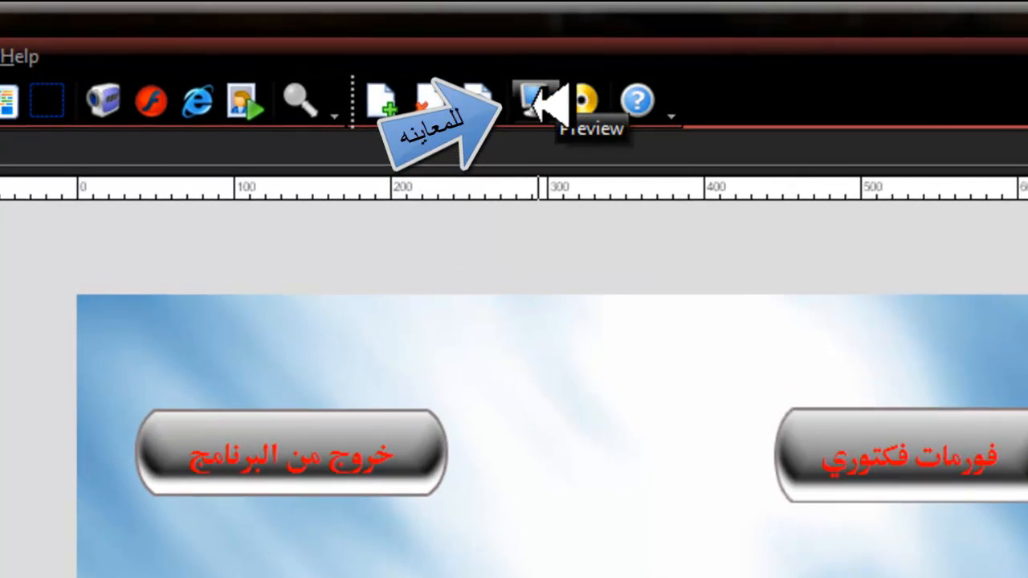
Step: Preview the project, enter the second page through دخول and test the فورمات فكتوري button
click(536, 103)
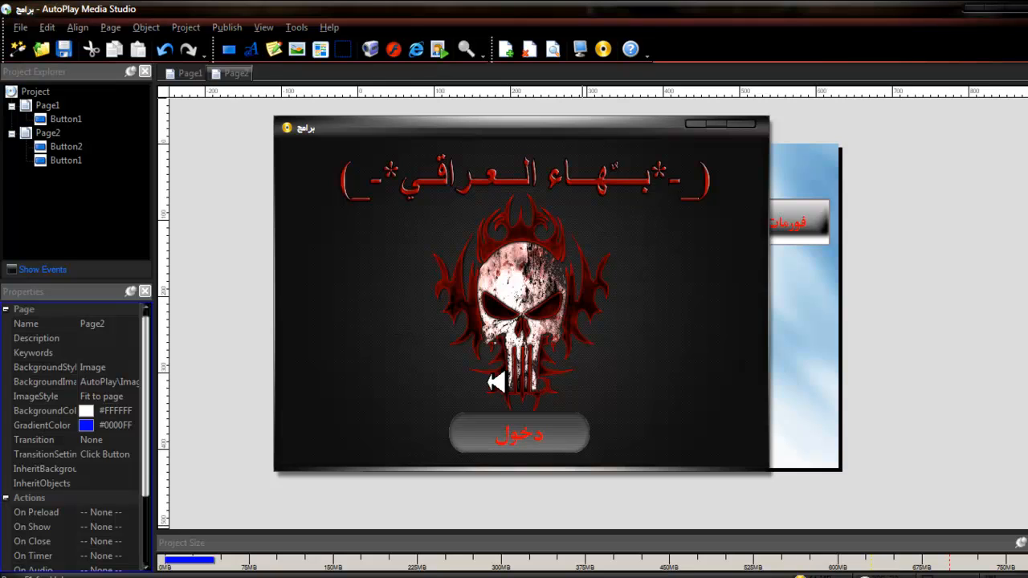
click(534, 435)
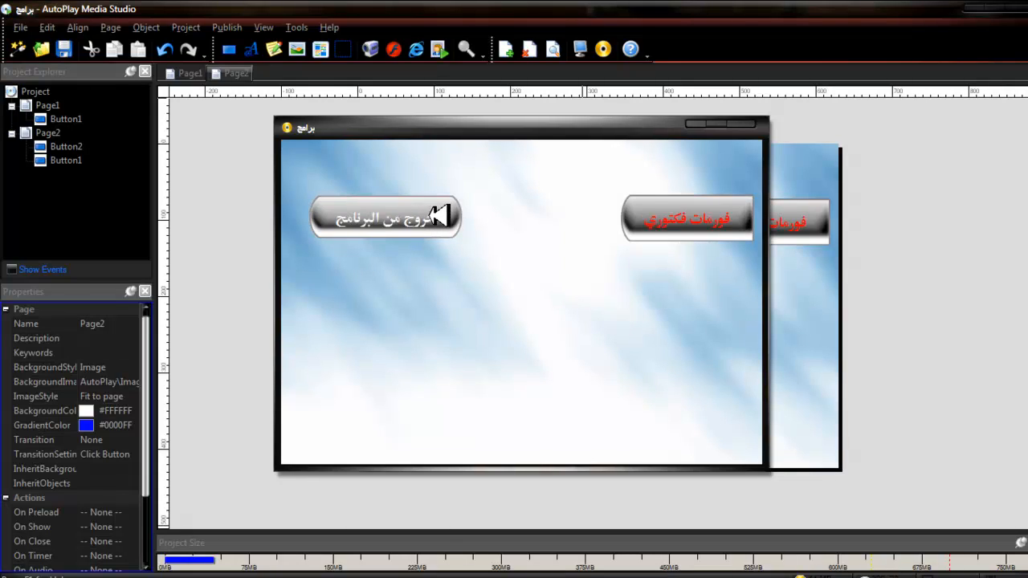
click(687, 223)
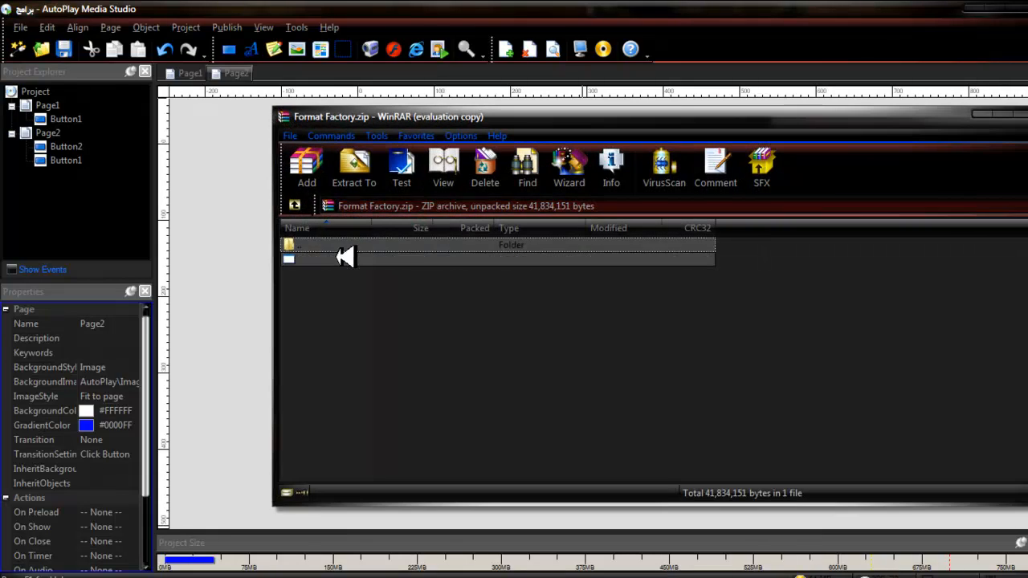
Step: Run FFSetup290.exe from the Format Factory.zip archive in WinRAR and put the archive window out of the way
double_click(345, 257)
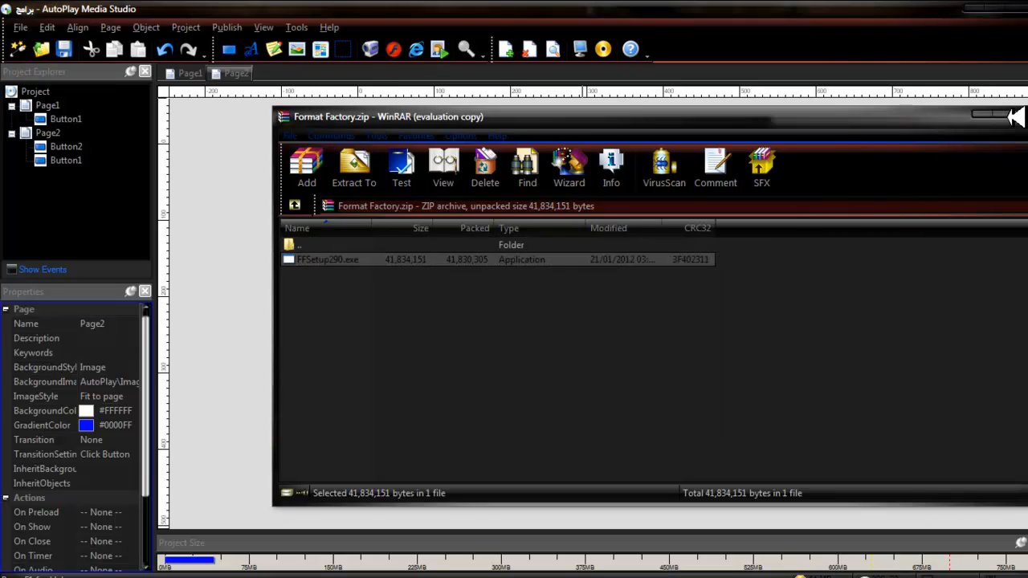
click(1009, 117)
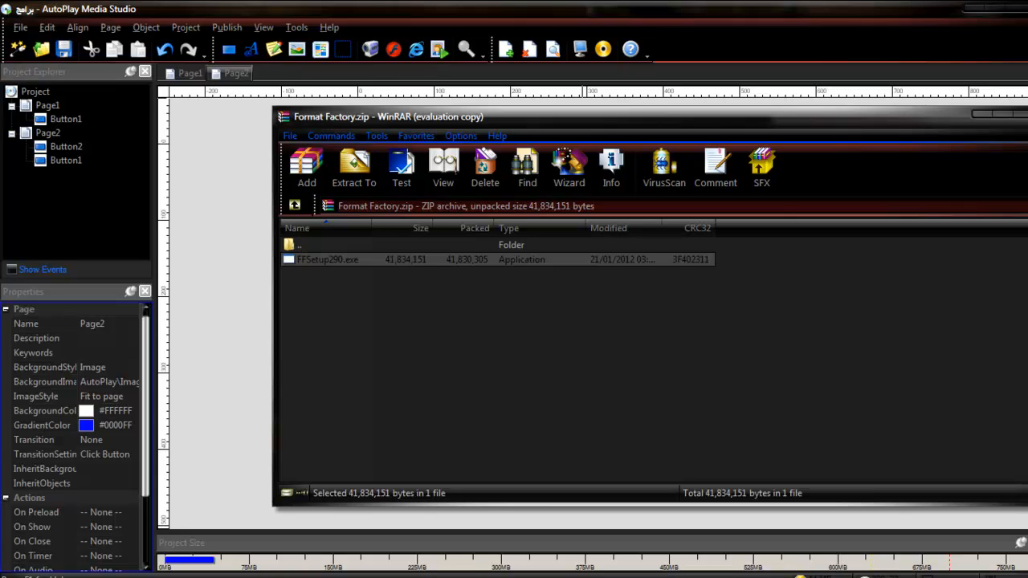
click(981, 117)
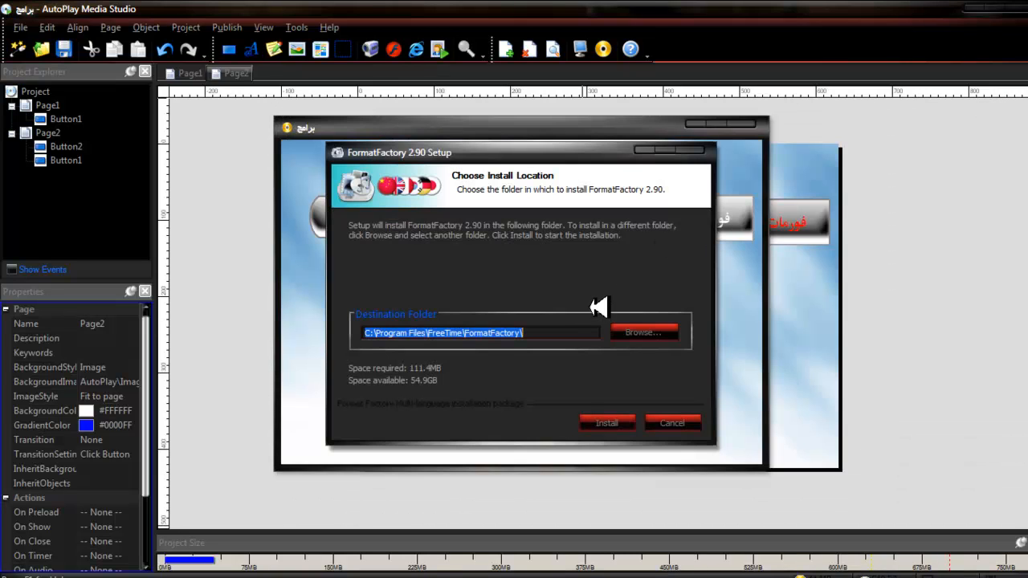
Step: Quit the FormatFactory 2.90 setup and test the خروج من البرنامج button in the project preview
click(678, 426)
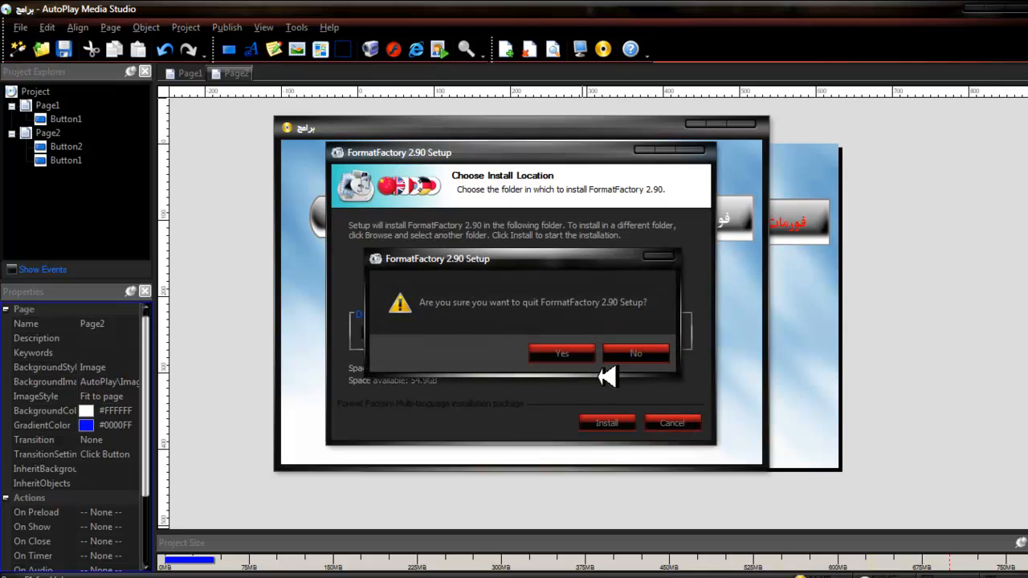
click(584, 354)
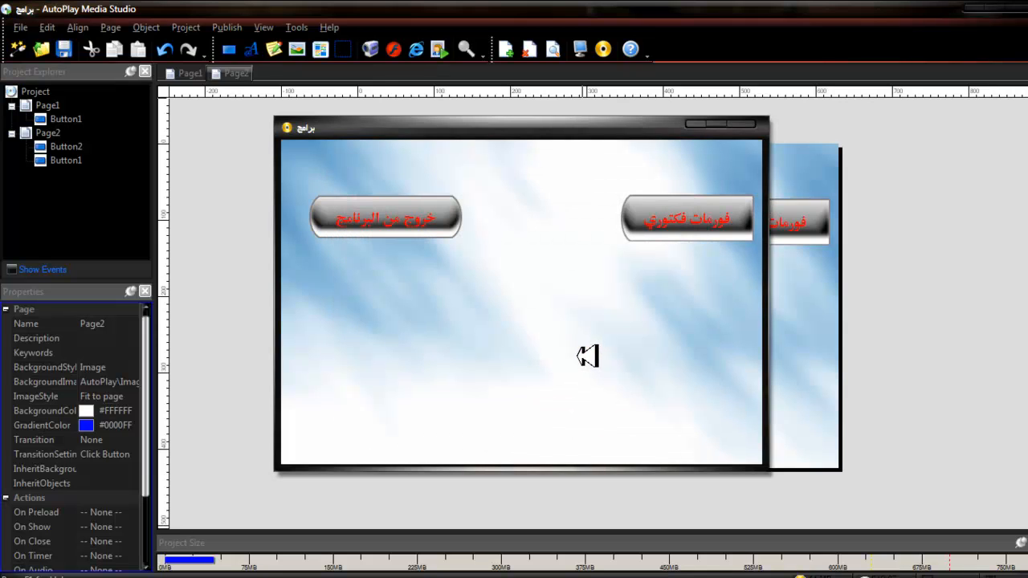
click(393, 228)
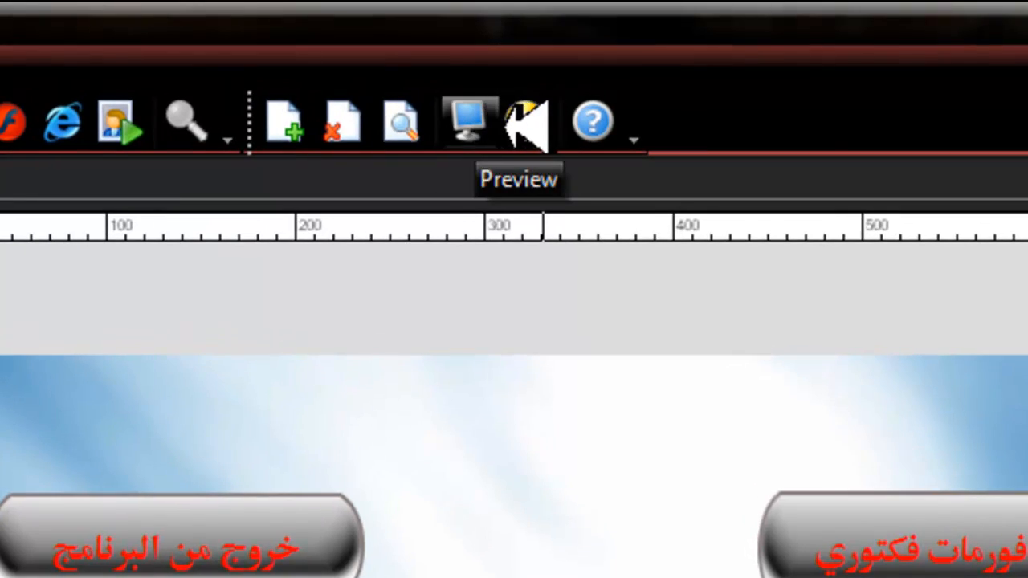
Step: Start publishing the project, continue past the Vista privilege warning and choose Hard drive folder as the publish target
click(534, 122)
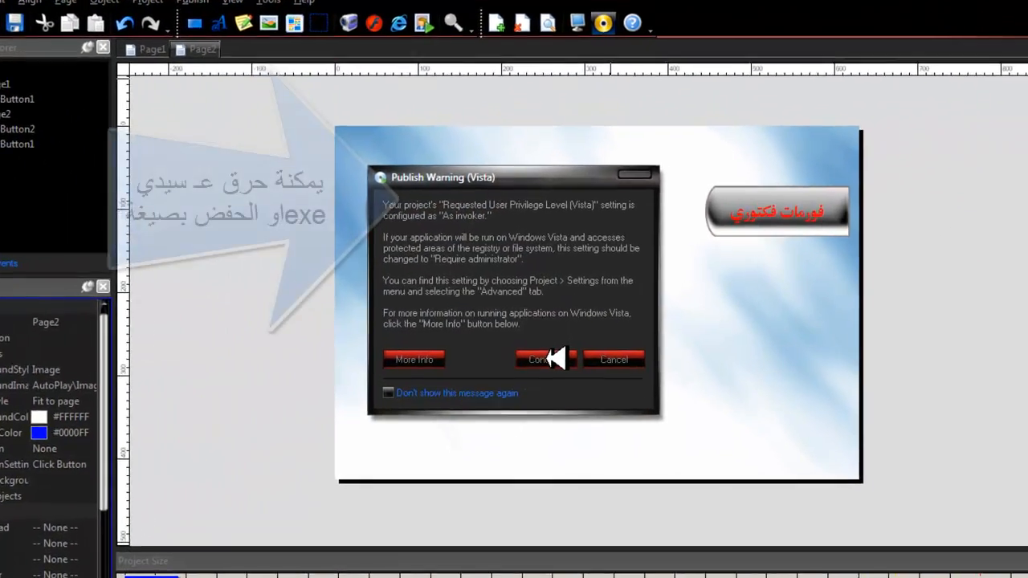
click(543, 352)
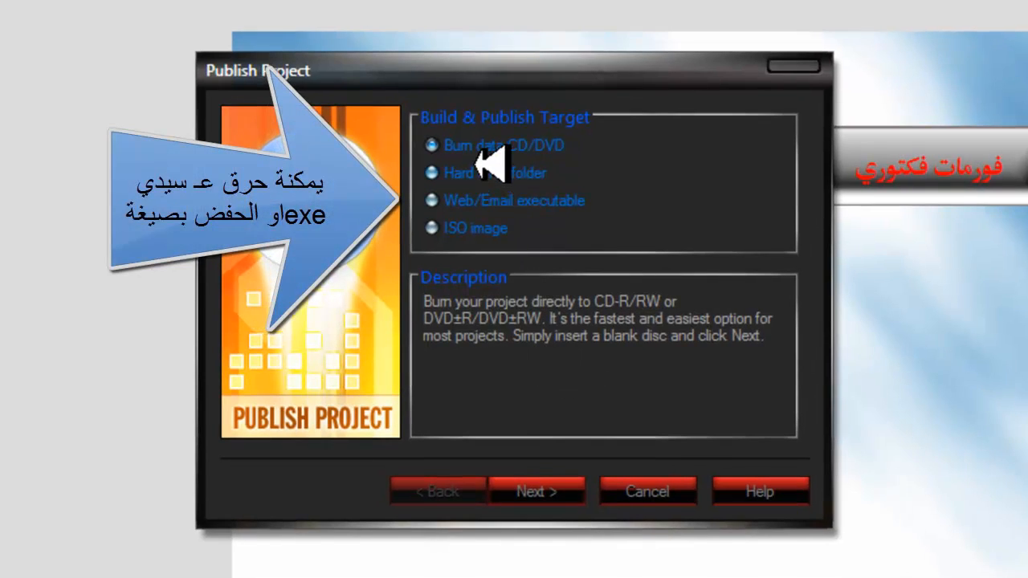
click(482, 173)
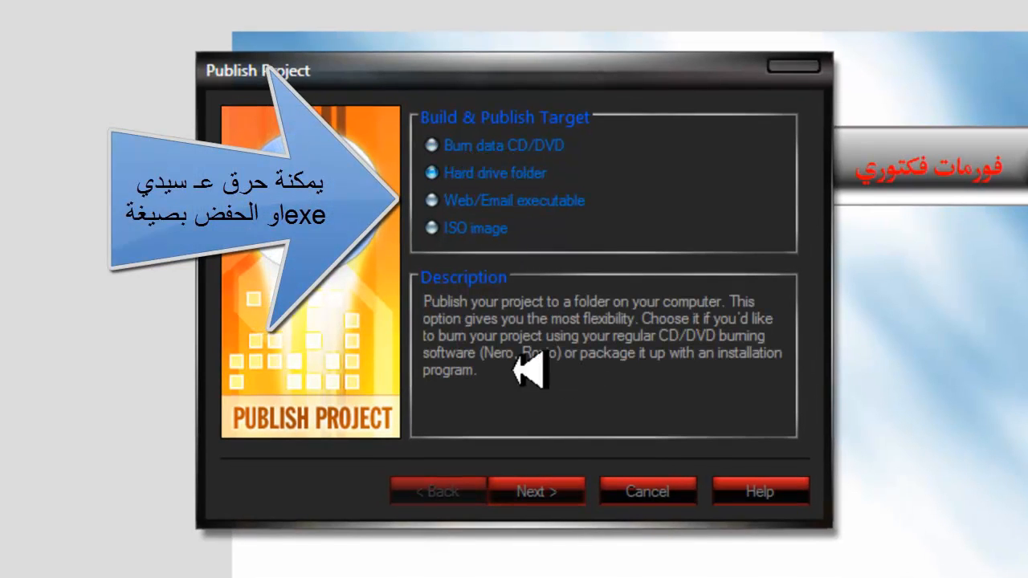
click(556, 473)
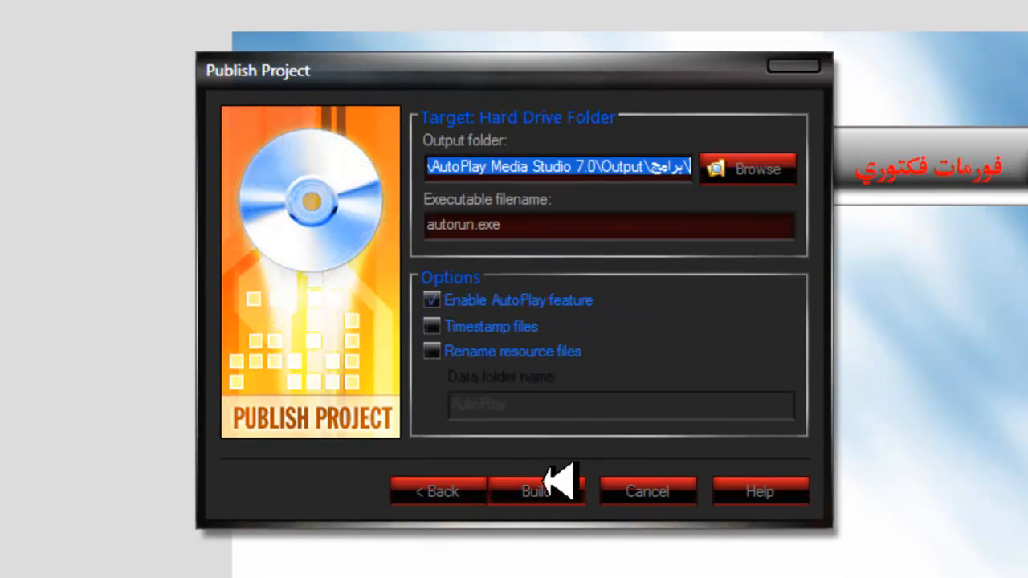
Step: Set the output folder to the Desktop and build the project into it, accepting the non-empty folder
click(740, 168)
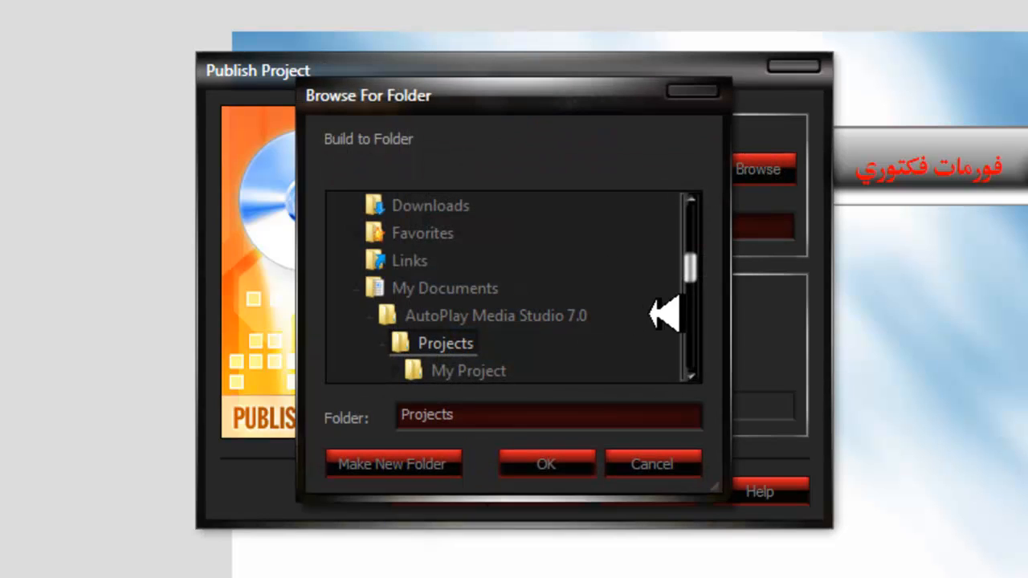
drag(687, 269, 610, 211)
click(417, 204)
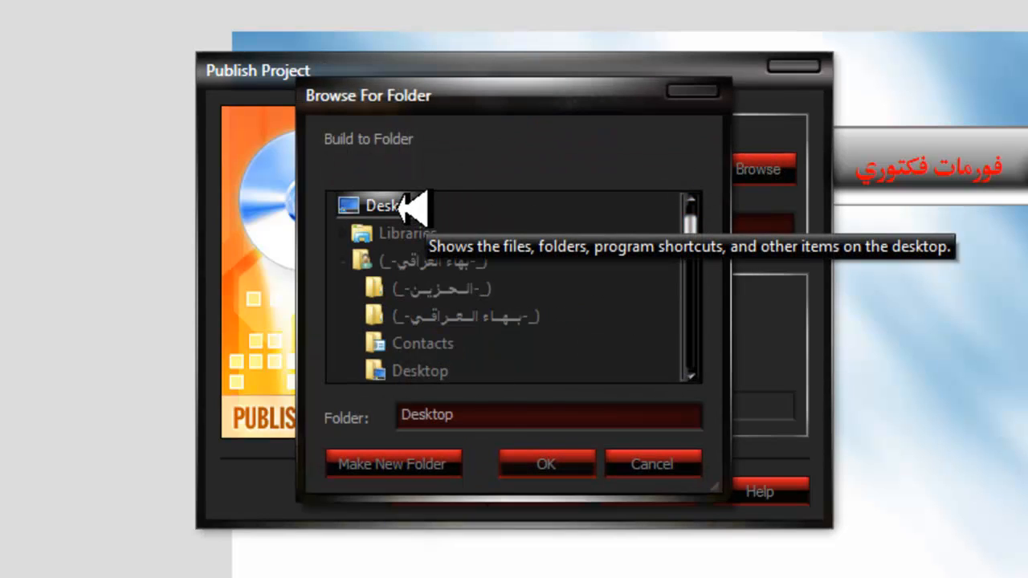
click(528, 467)
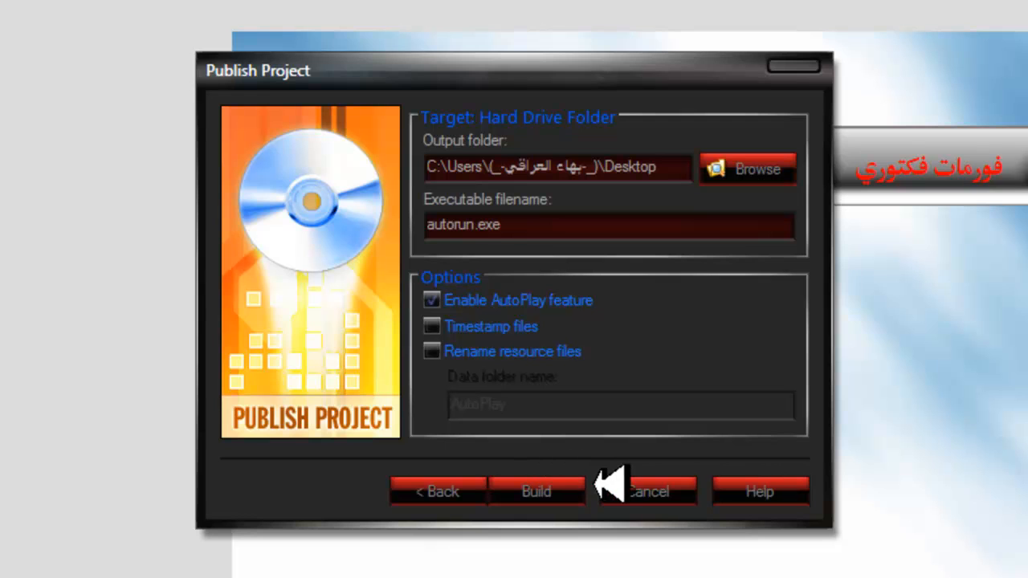
click(572, 491)
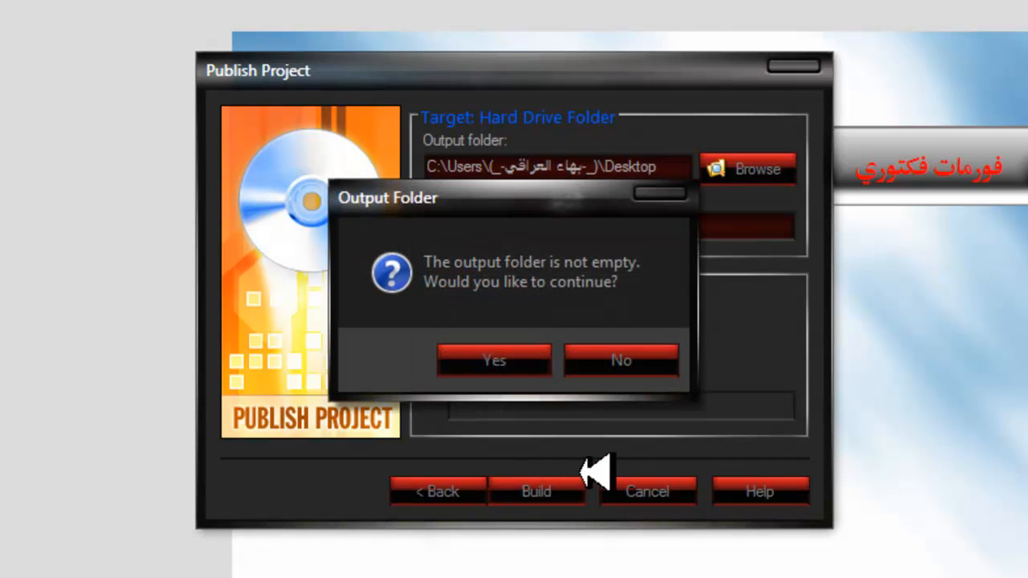
click(511, 361)
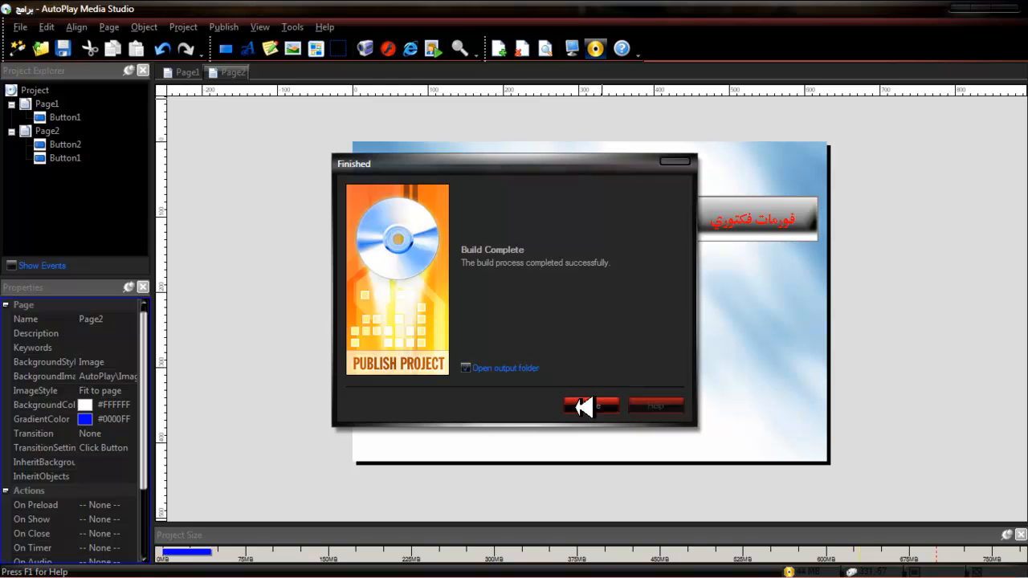
click(583, 407)
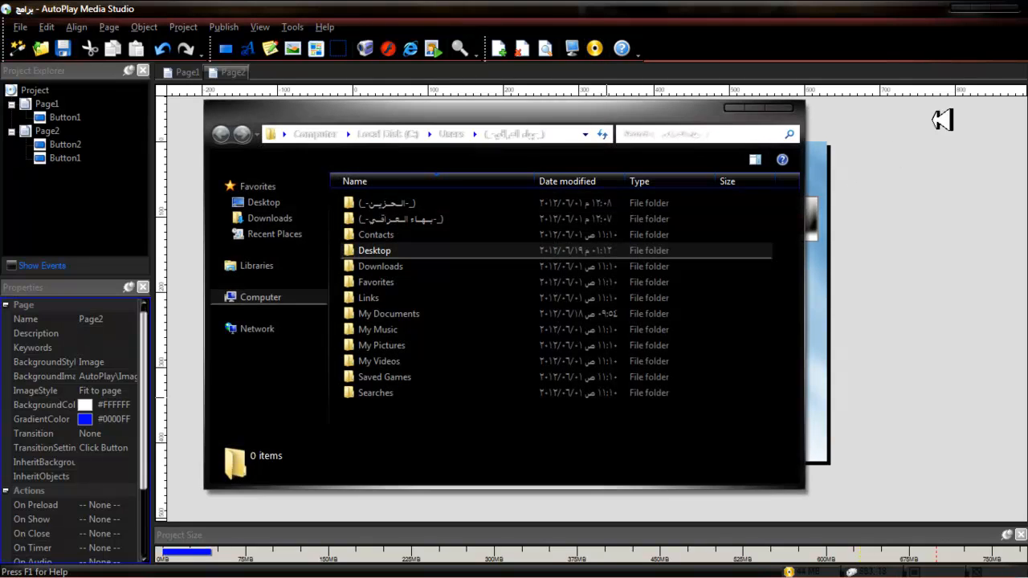
Step: Close the output folder window, minimize AutoPlay Media Studio and refresh the desktop
click(799, 105)
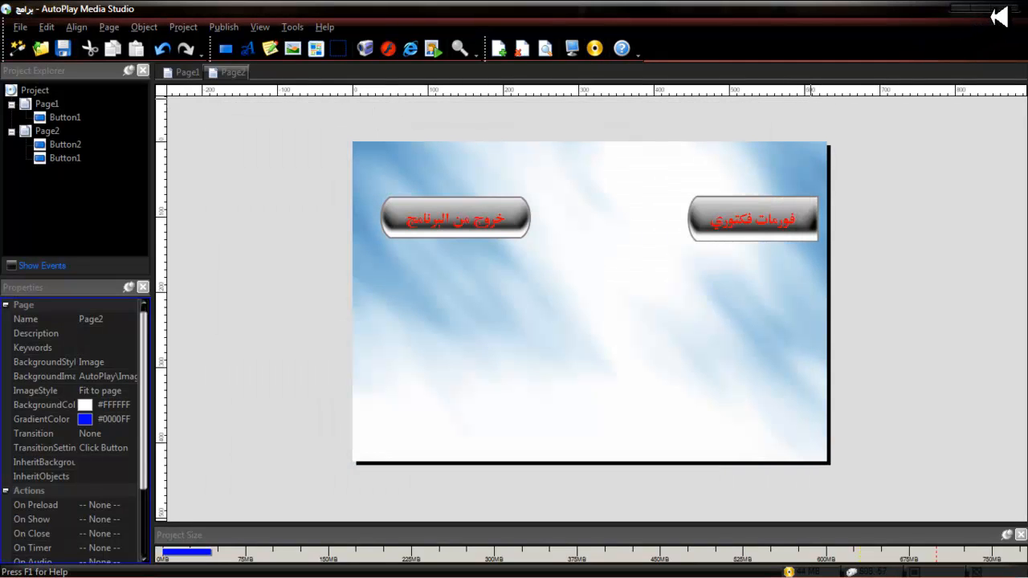
click(1008, 9)
click(526, 329)
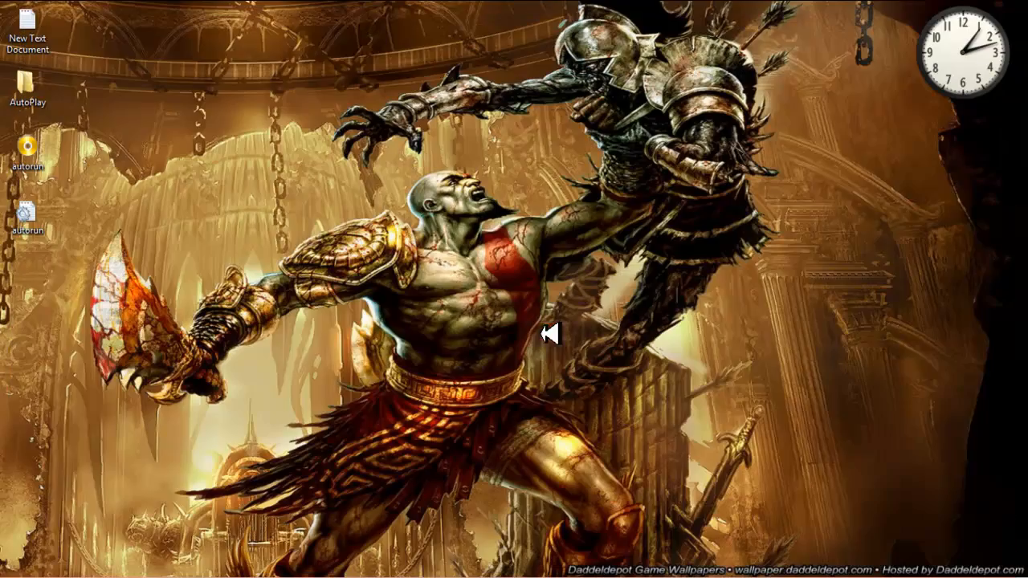
right_click(196, 111)
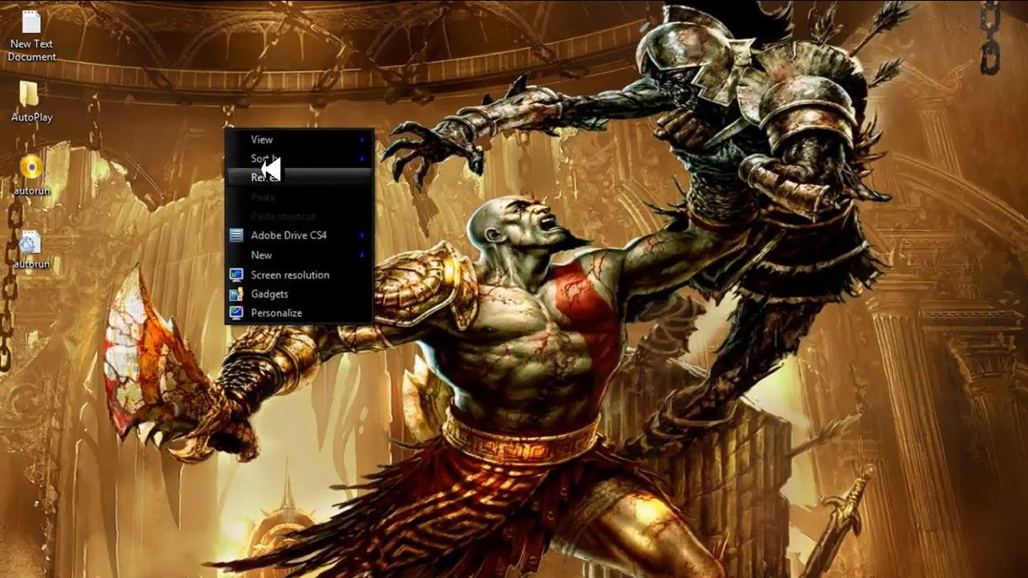
click(230, 153)
Step: Run the published autorun application from the desktop and test its دخول, فورمات فكتوري and خروج من البرنامج buttons
drag(28, 244, 144, 521)
double_click(88, 349)
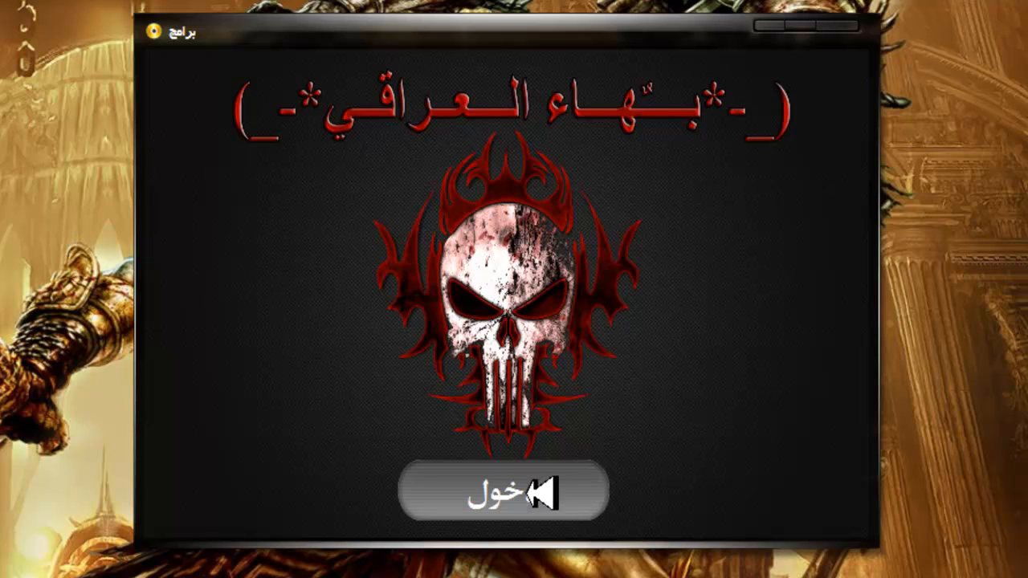
click(482, 486)
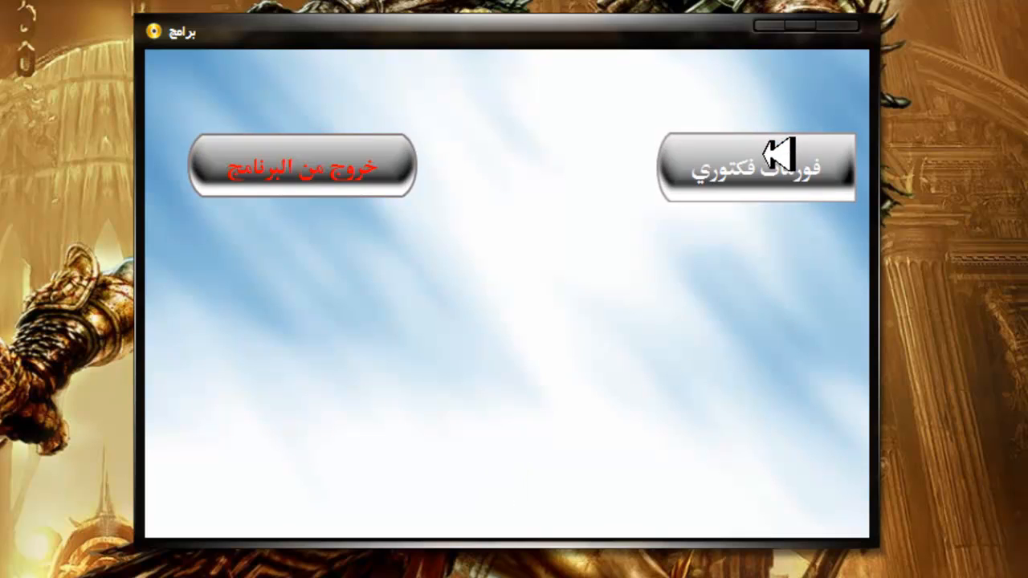
click(779, 153)
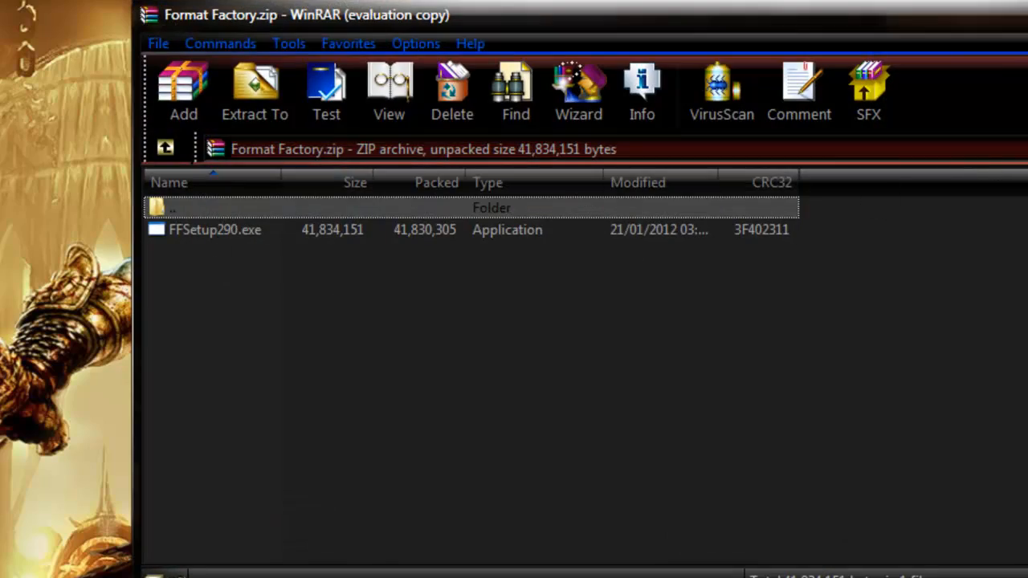
key(alt+F4)
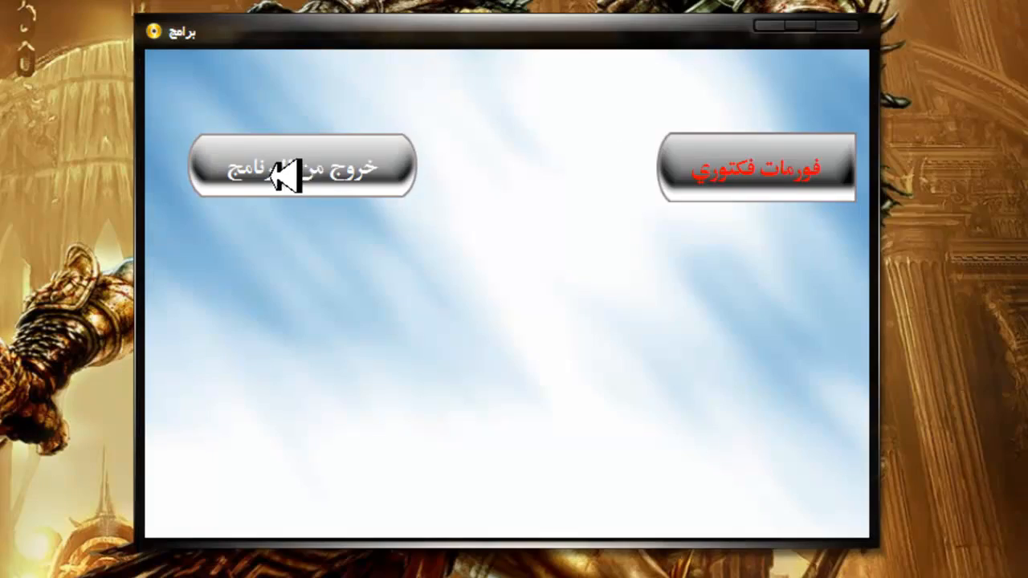
click(303, 178)
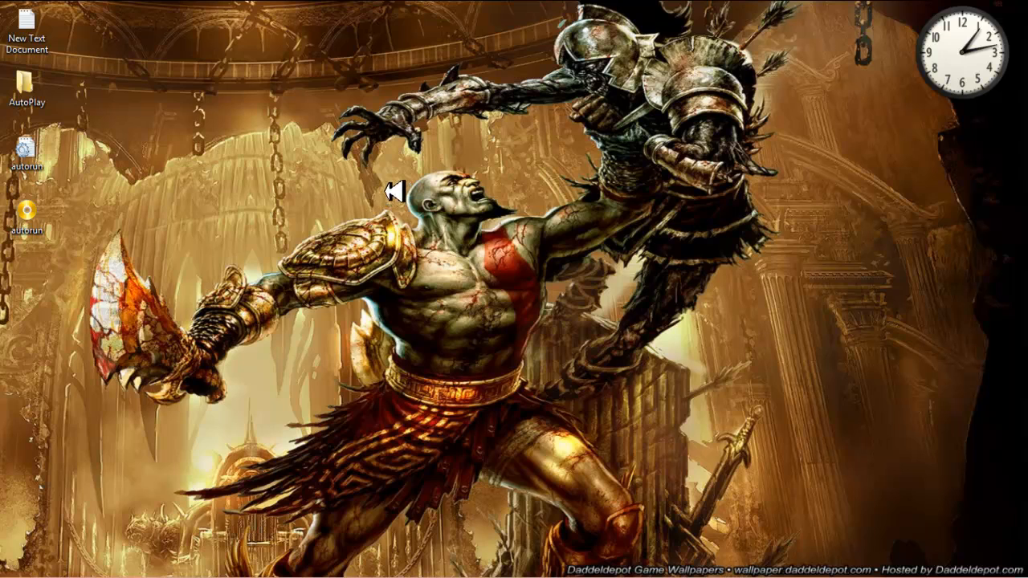
Step: Switch to the New Text Document in Notepad and add the centered line انشالله الشرح واضح below the existing text
click(239, 562)
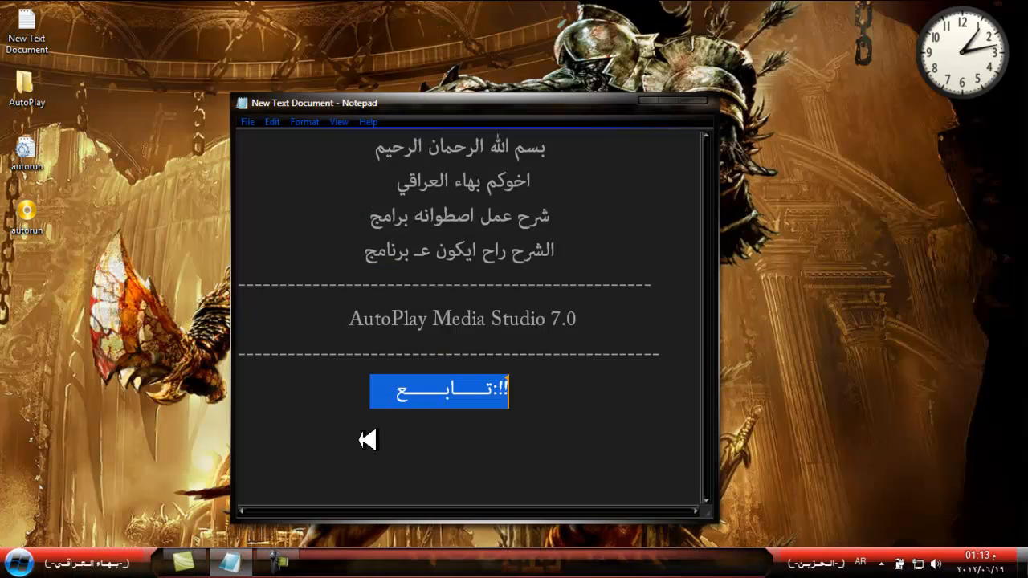
click(354, 399)
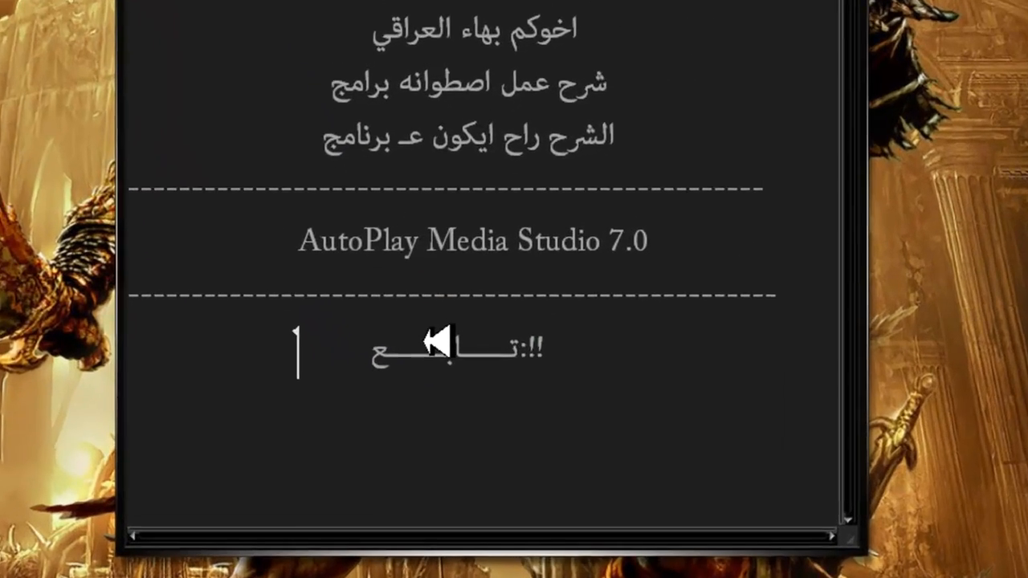
click(553, 397)
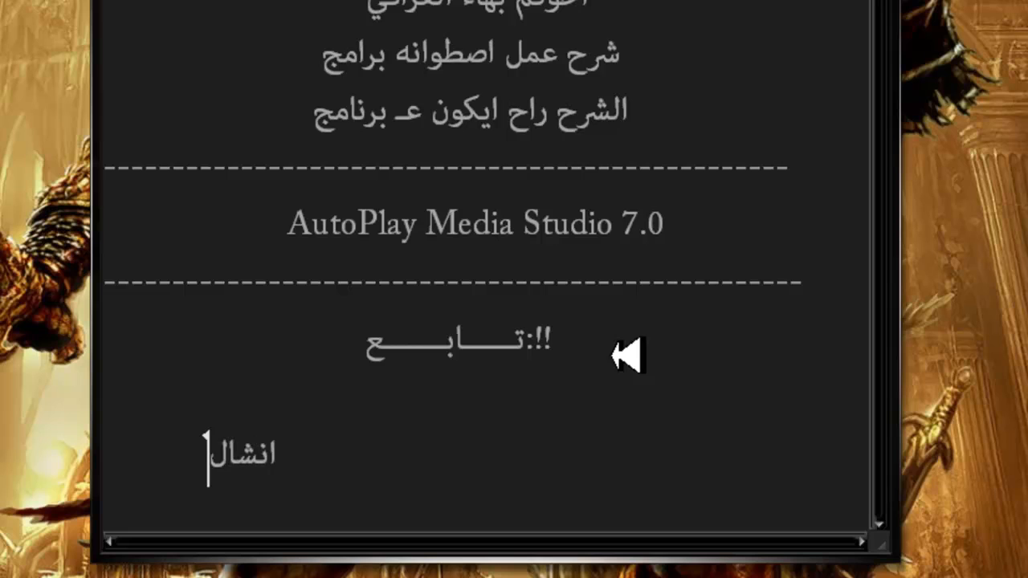
text(له الش)
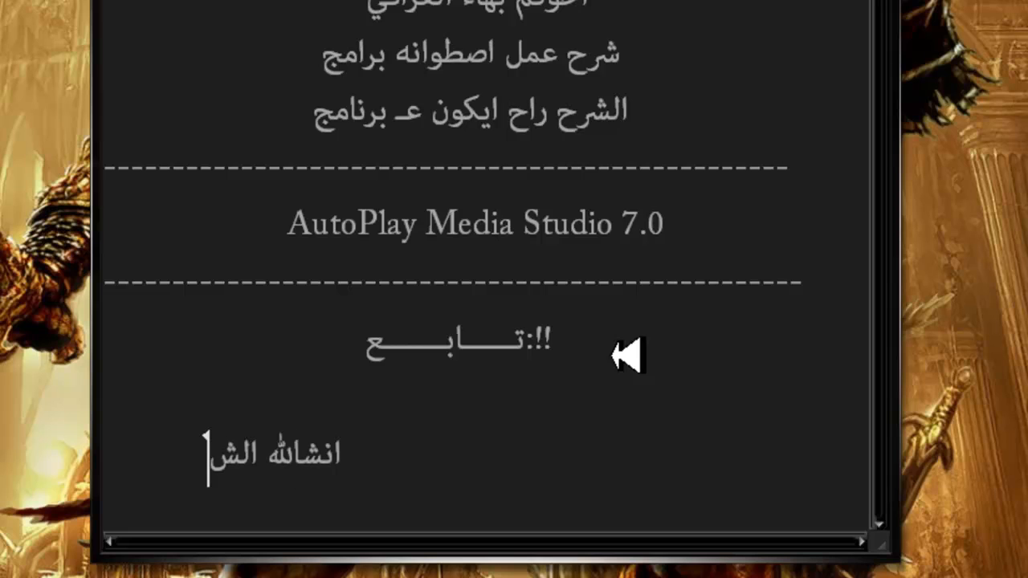
text(رح وا)
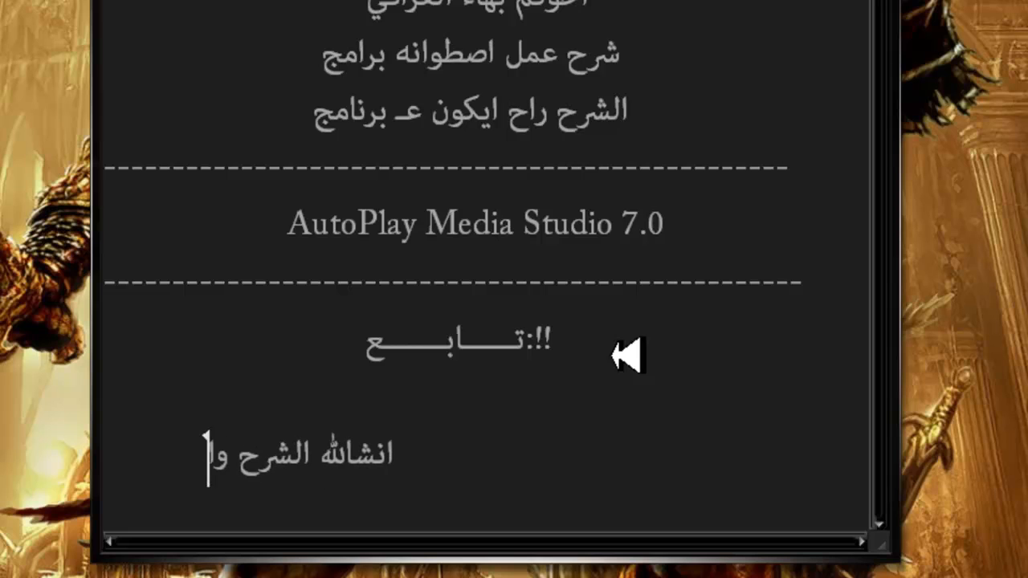
text(ضح)
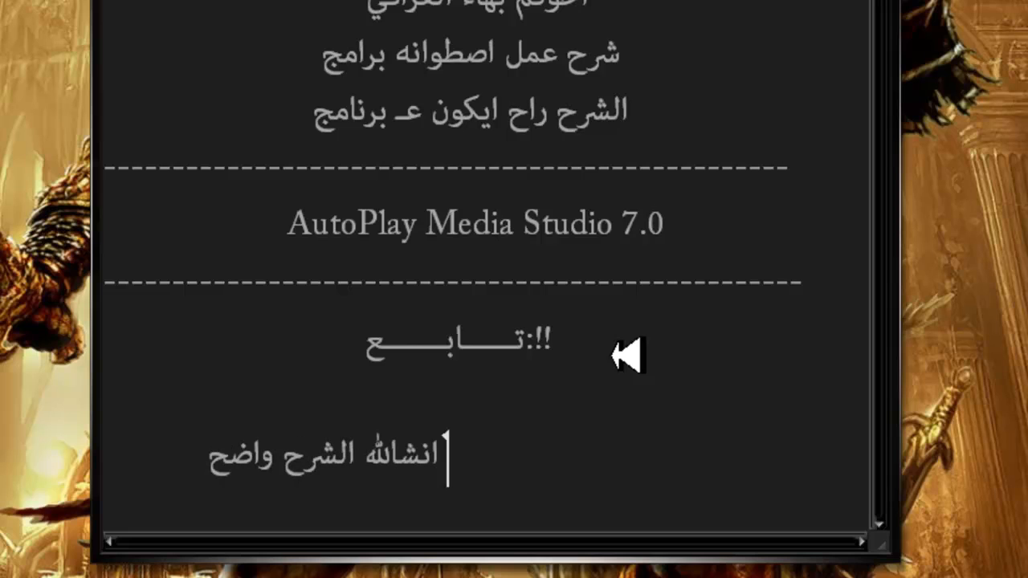
click(202, 463)
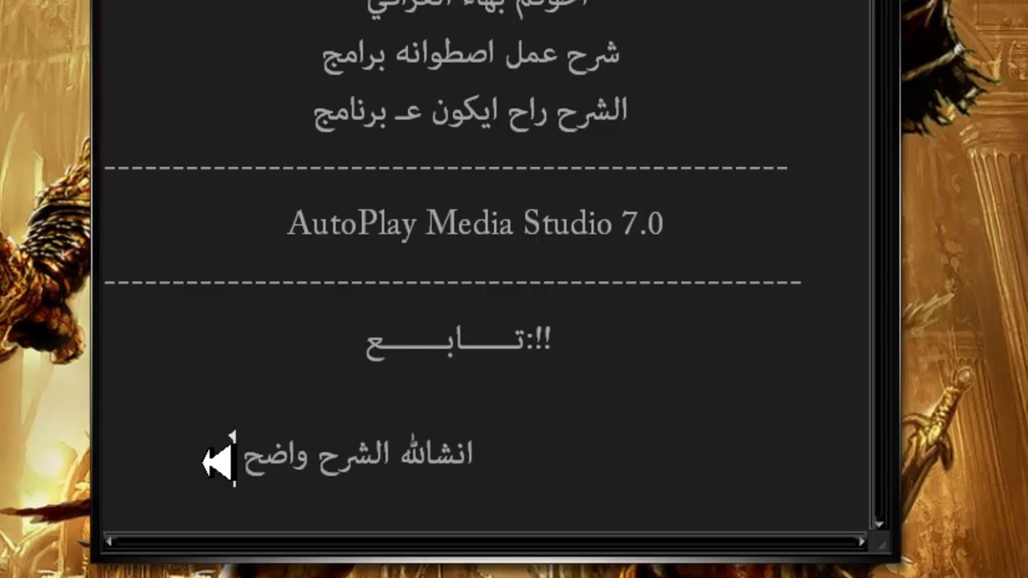
click(636, 435)
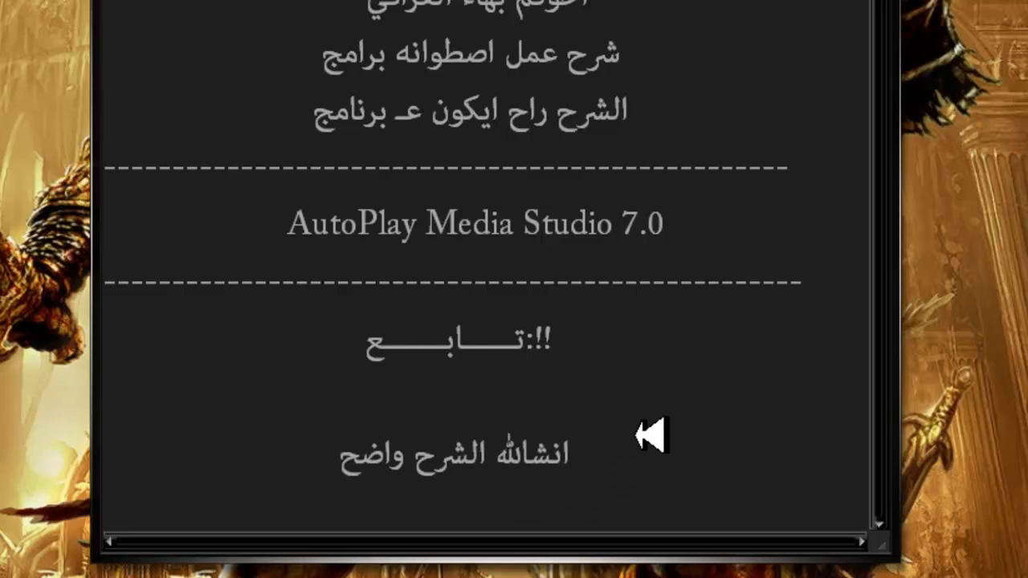
Step: Add the line تحياتي للجميع underneath and shift it toward the middle
key(Return)
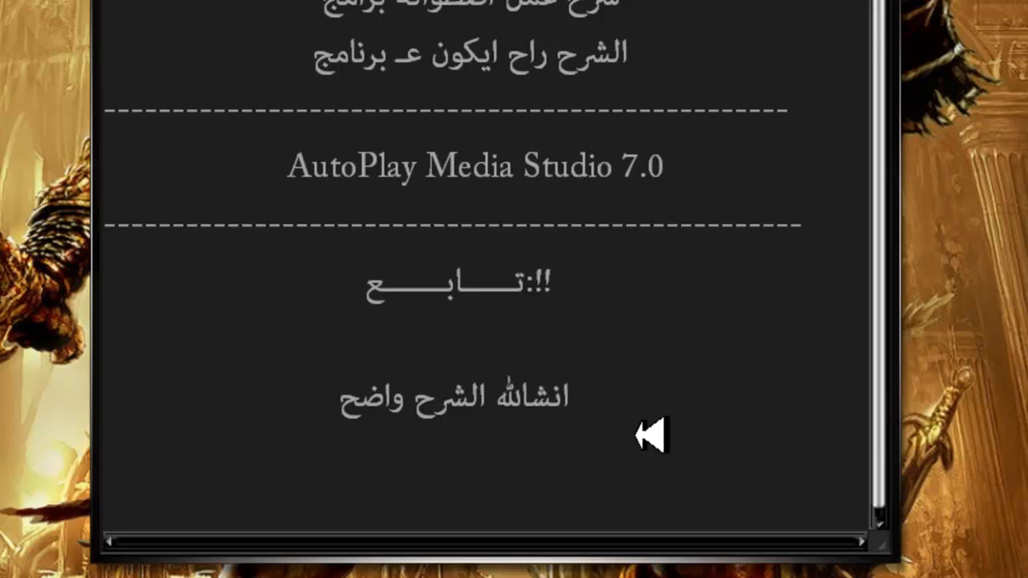
text(تحياتي)
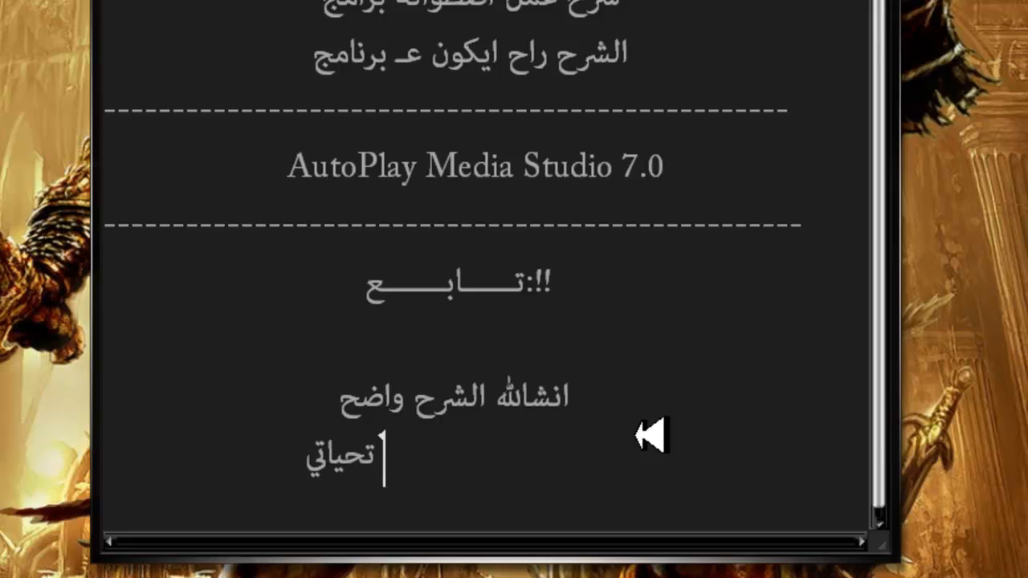
text( للجميع)
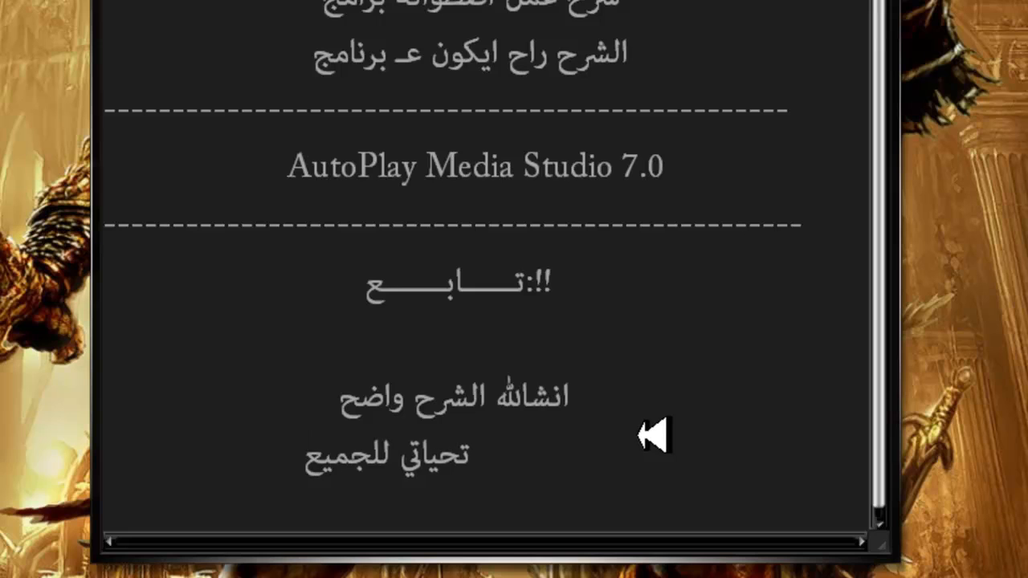
click(298, 467)
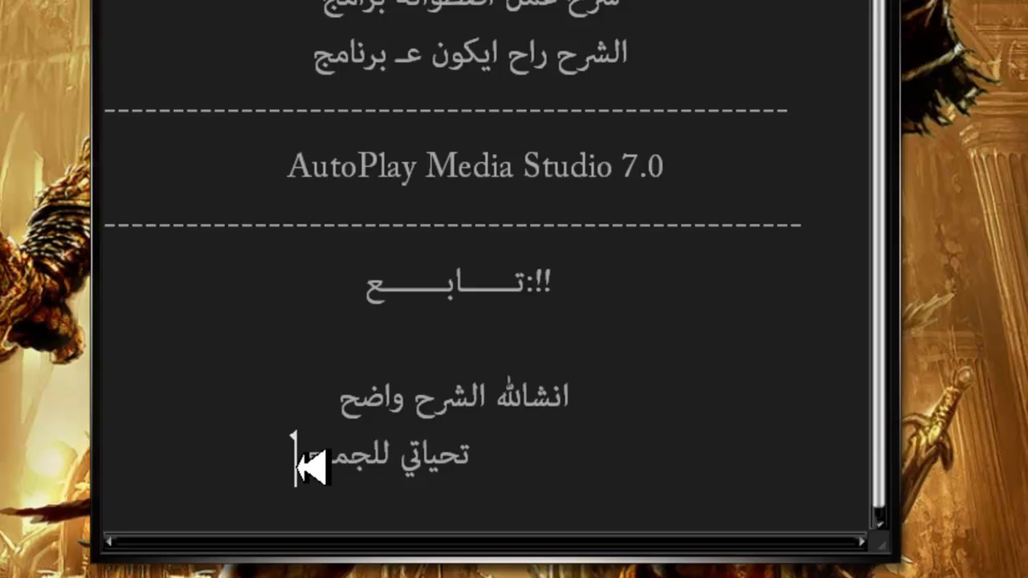
click(531, 450)
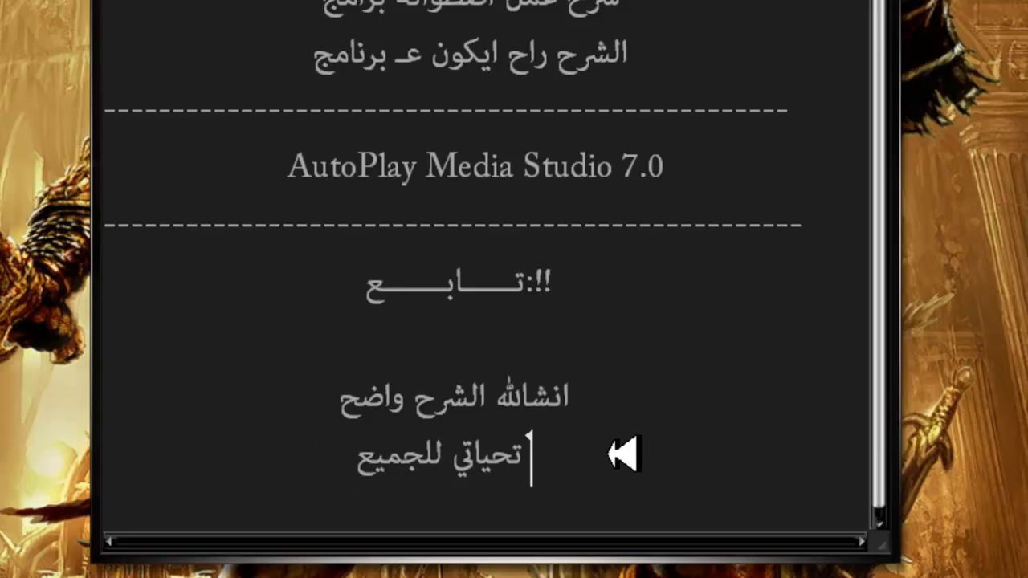
Step: Sign the note with the author's name on a new centered last line
key(Return)
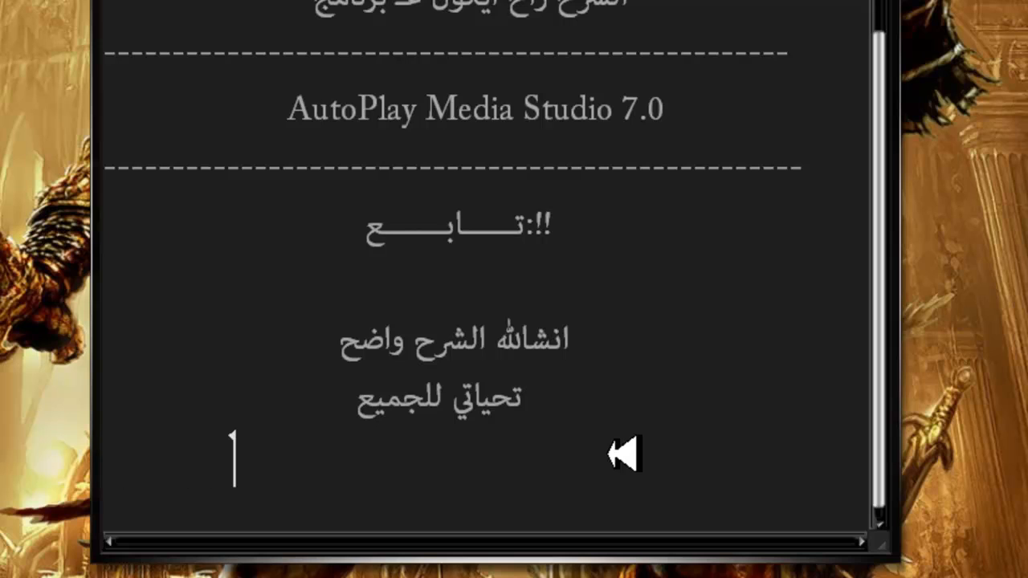
text(بهاء)
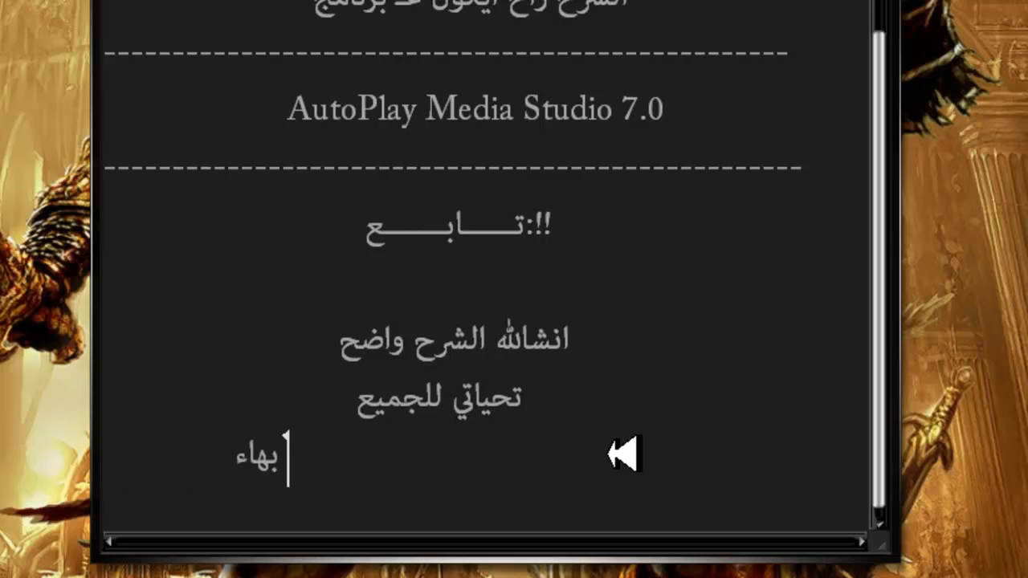
text( العراقي)
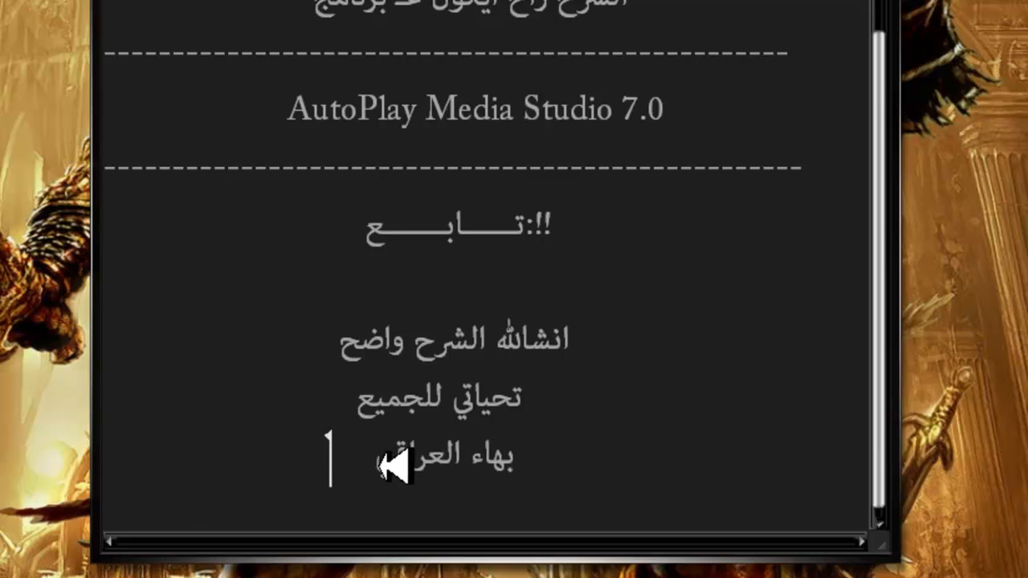
key(F10)
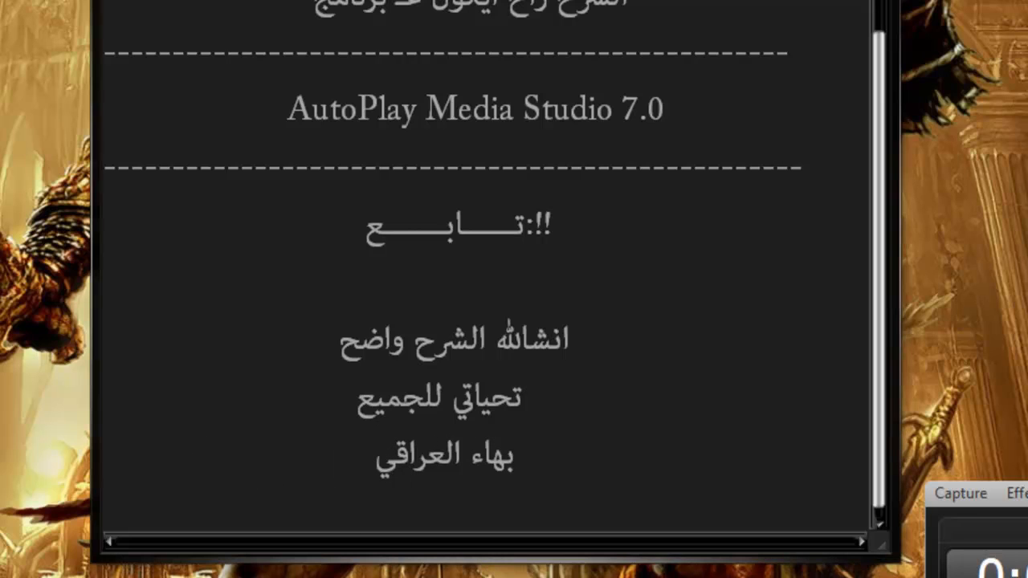